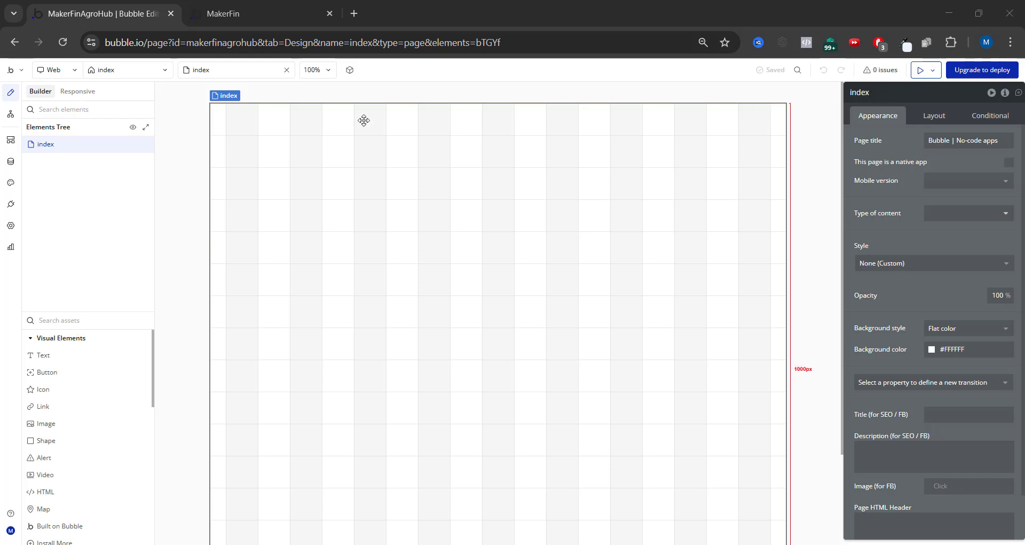
- Set the index page's container layout to Column in the responsive view
scroll(959, 288, "down", 2)
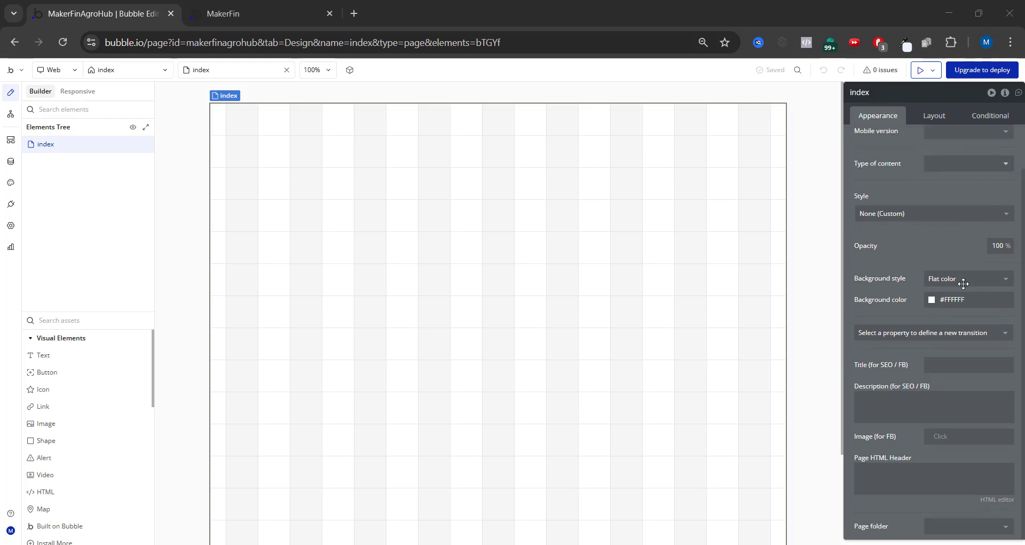
scroll(929, 141, "up", 2)
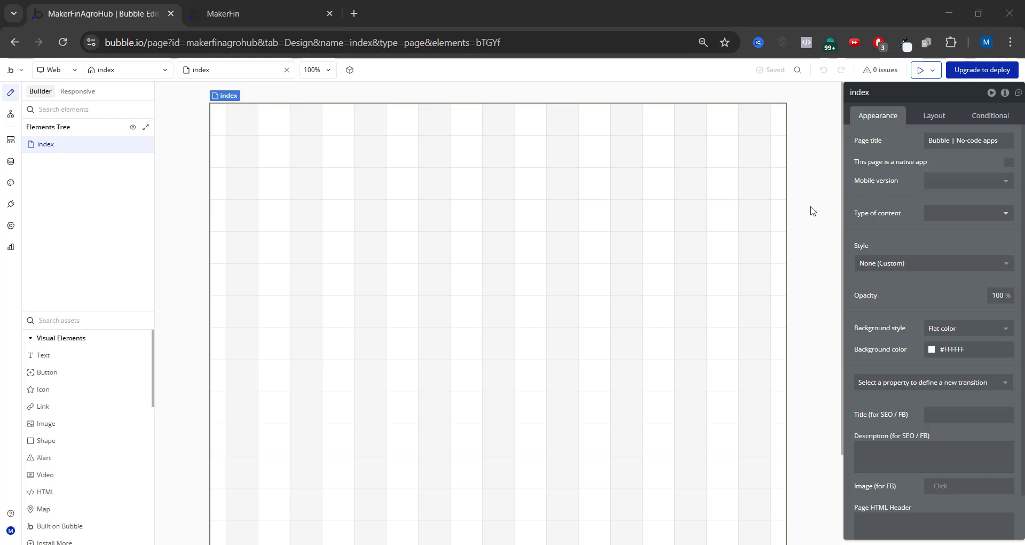
left_click(79, 92)
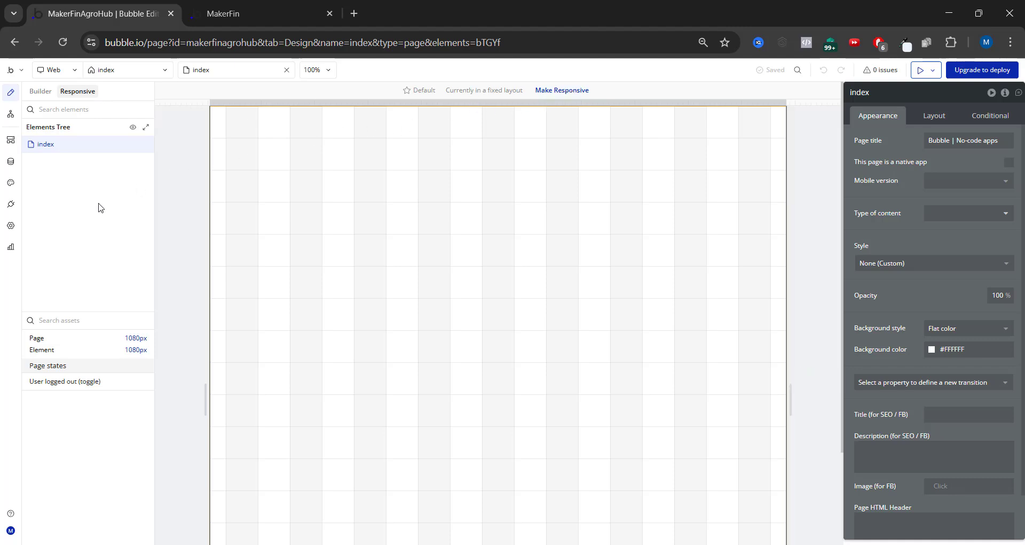
left_click(935, 117)
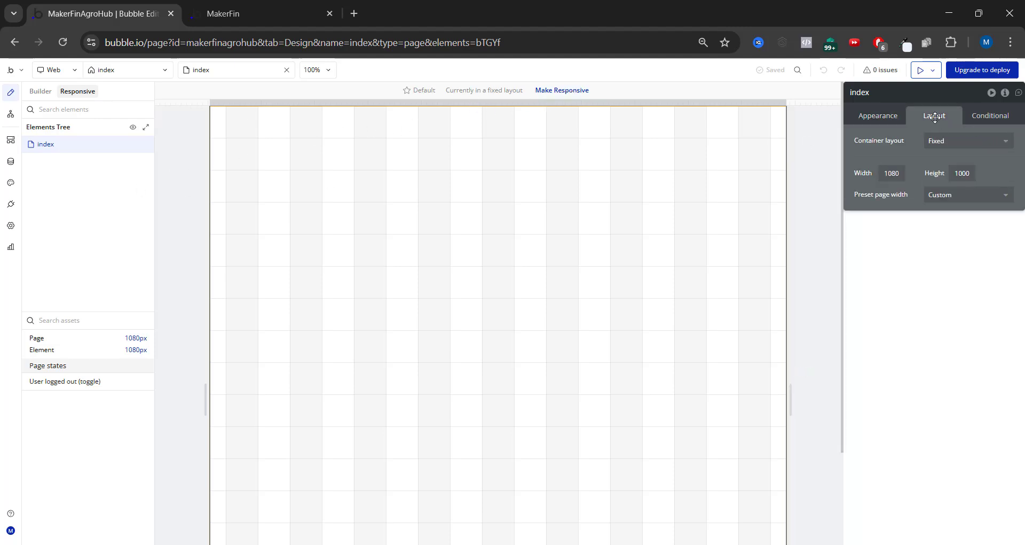
left_click(1006, 144)
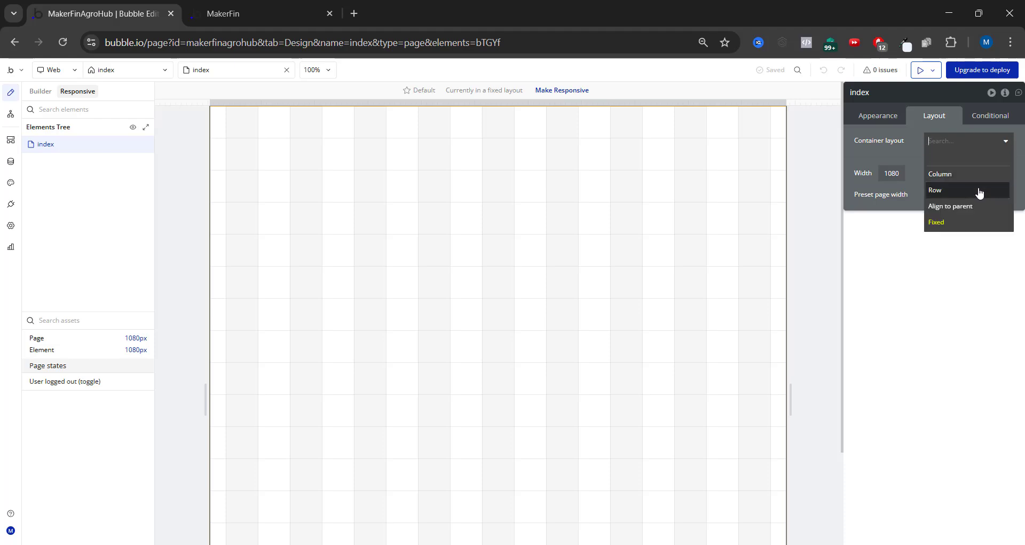
left_click(968, 174)
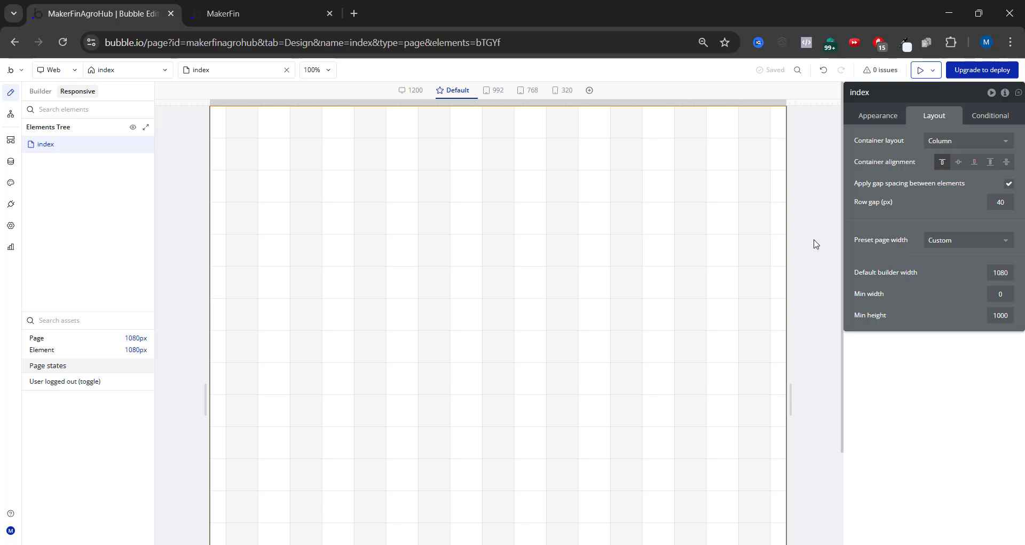
- Preview the index page at the 992, 768 and 320 px responsive breakpoints
left_click(494, 92)
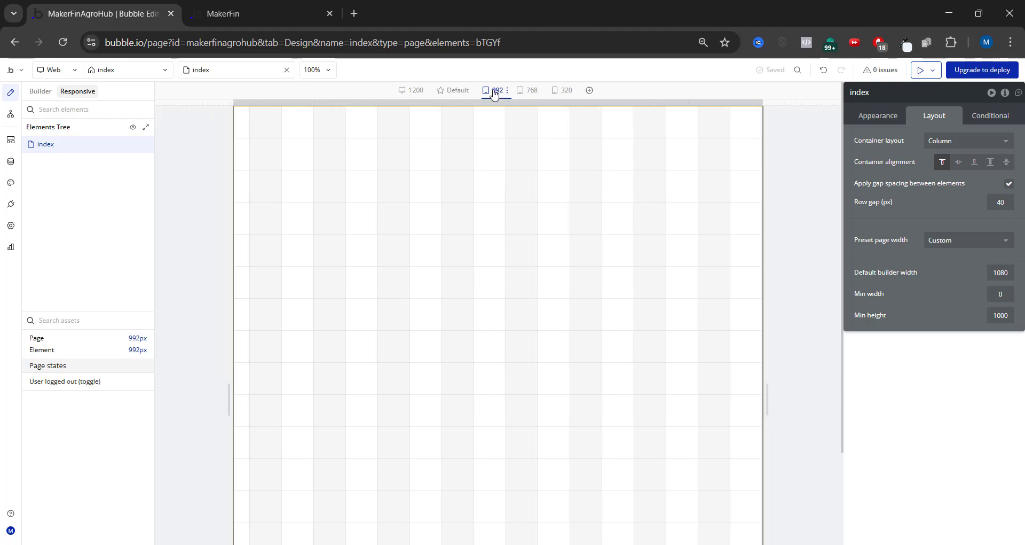
left_click(537, 94)
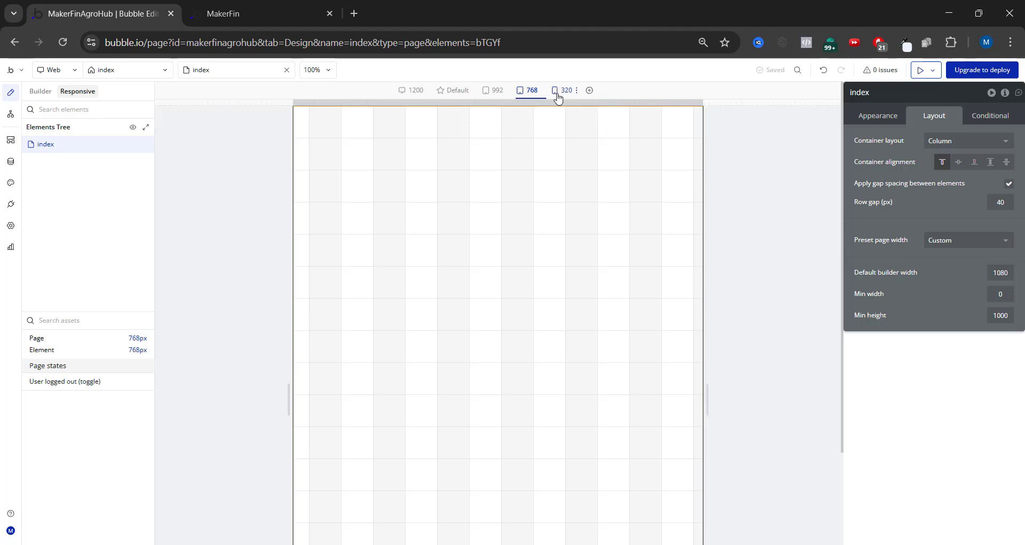
left_click(558, 95)
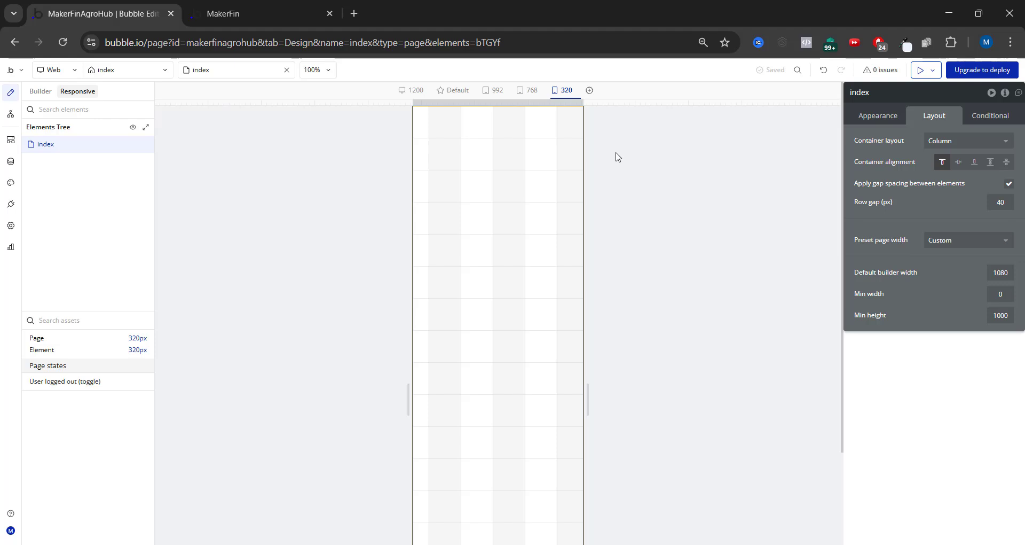
left_click(528, 92)
left_click(497, 91)
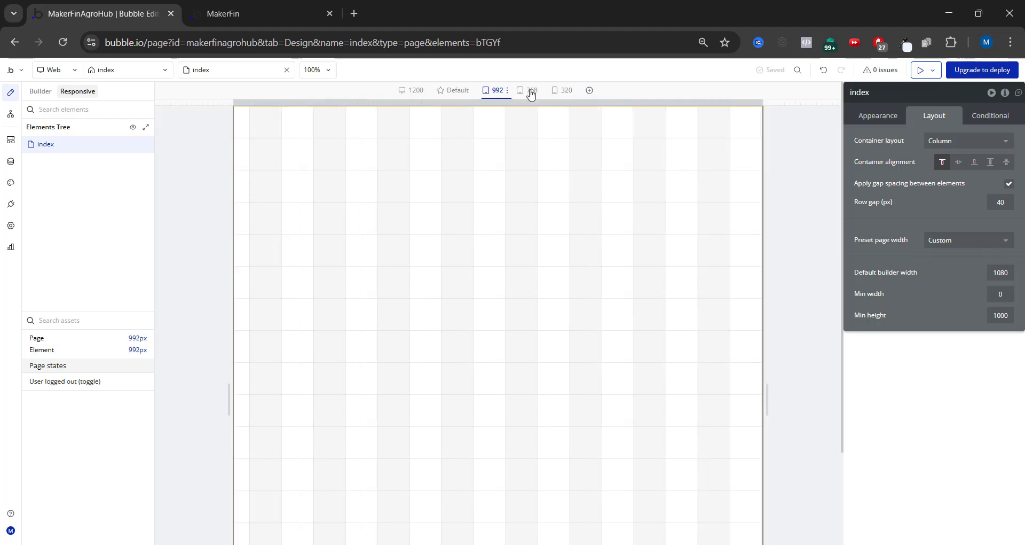
left_click(572, 92)
left_click(606, 185)
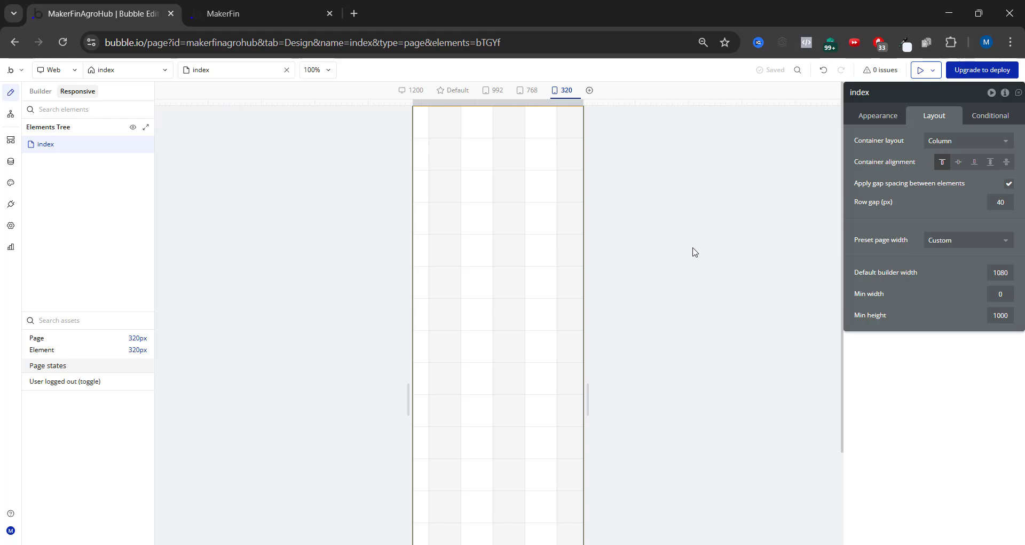
- Try the Row container layout on the index page and restore the Fixed layout
left_click(959, 141)
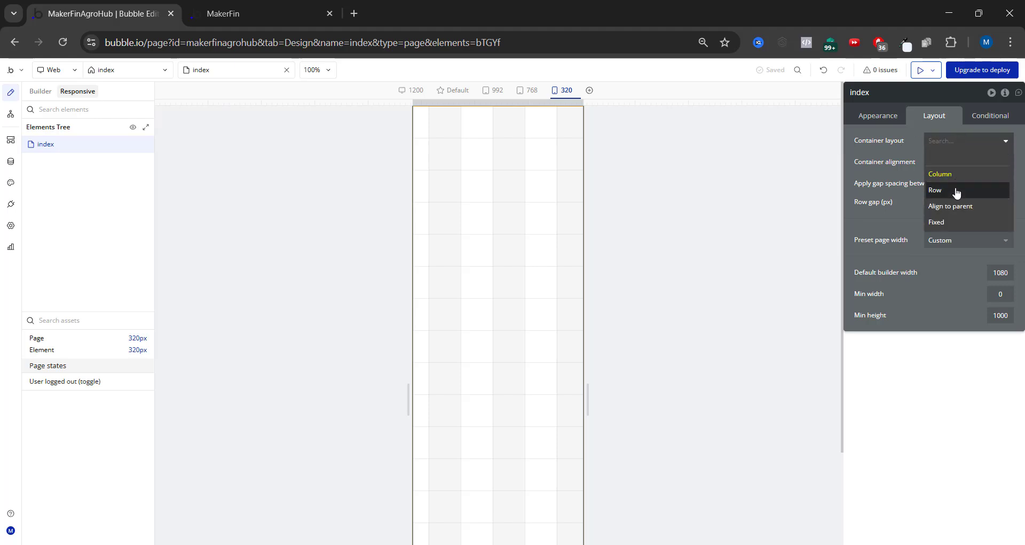
left_click(956, 189)
left_click(959, 141)
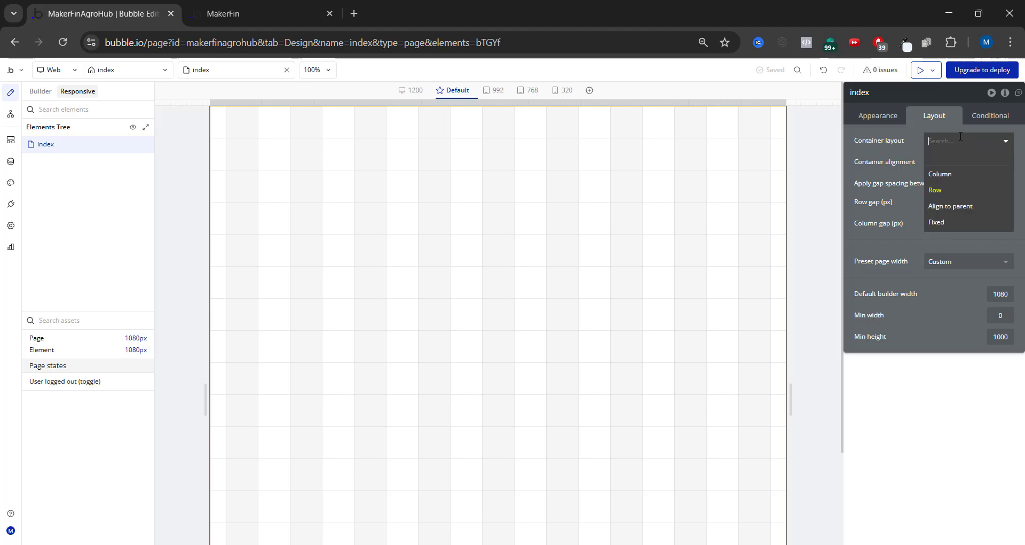
left_click(945, 222)
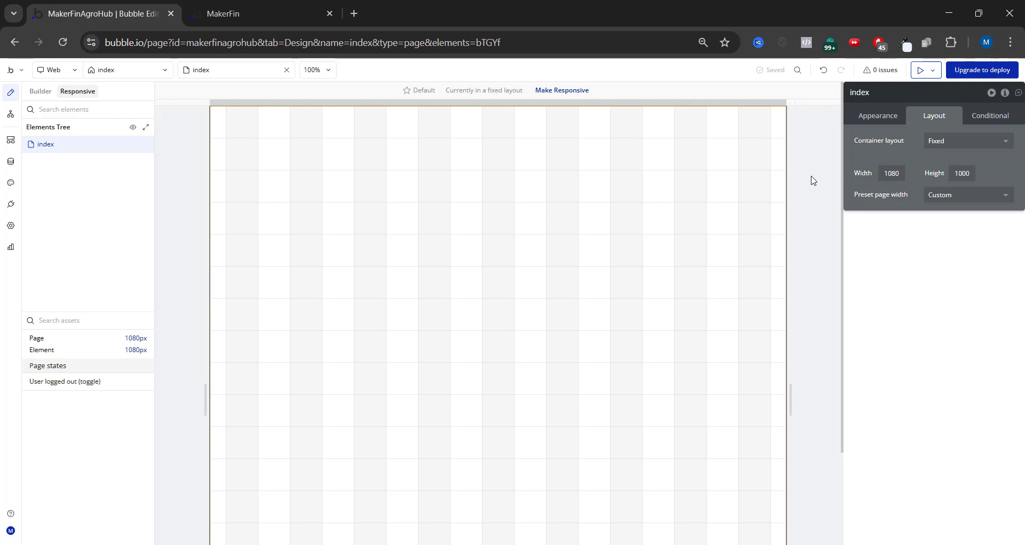
- Return to the builder view and change the index page's title to "MakerFin"
left_click(37, 94)
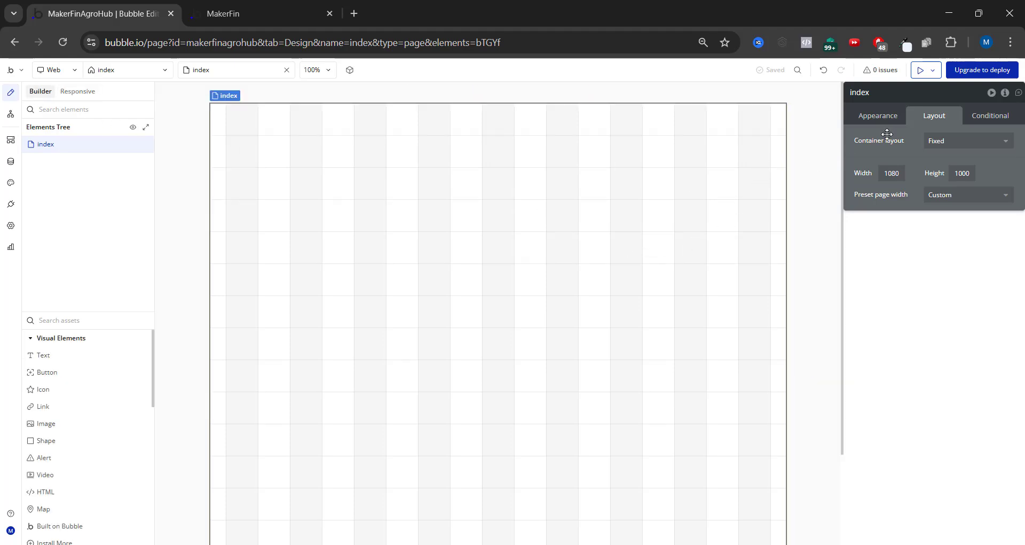
left_click(879, 118)
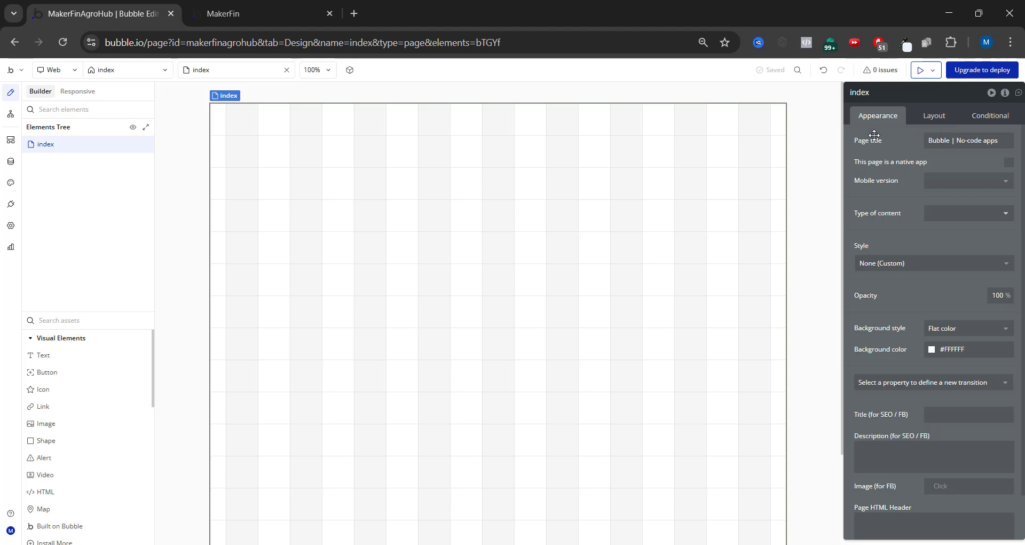
left_click(920, 138)
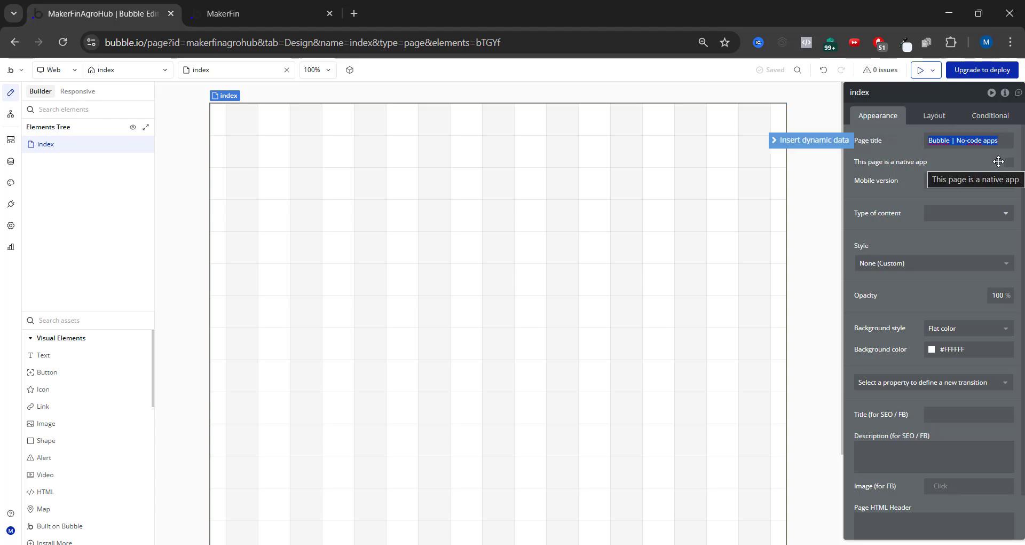
key("BackSpace")
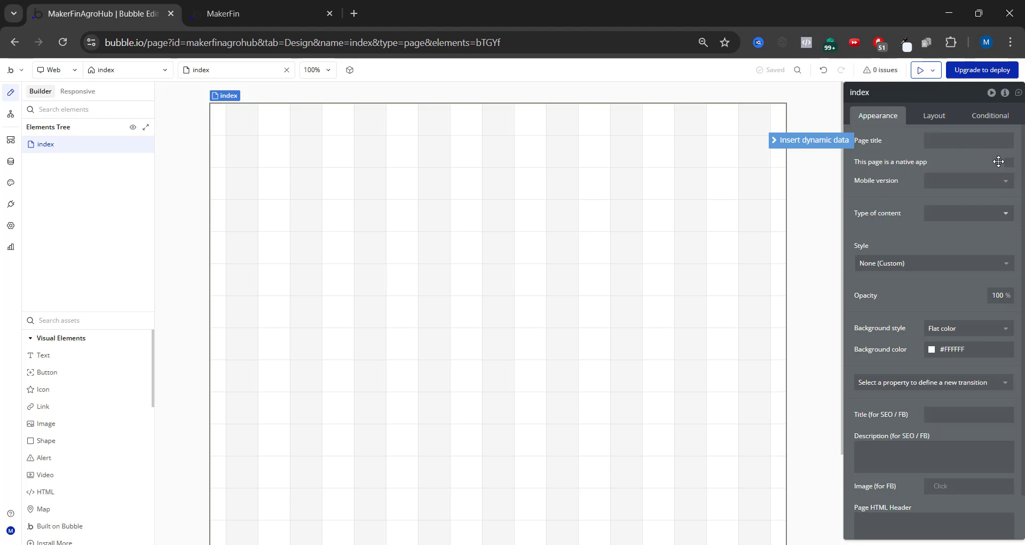
left_click(969, 142)
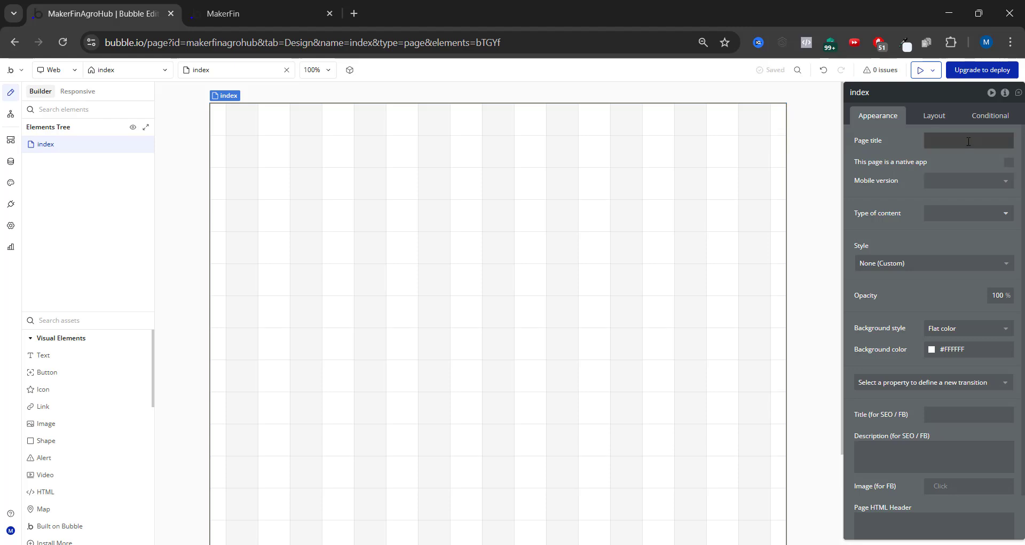
left_click(969, 141)
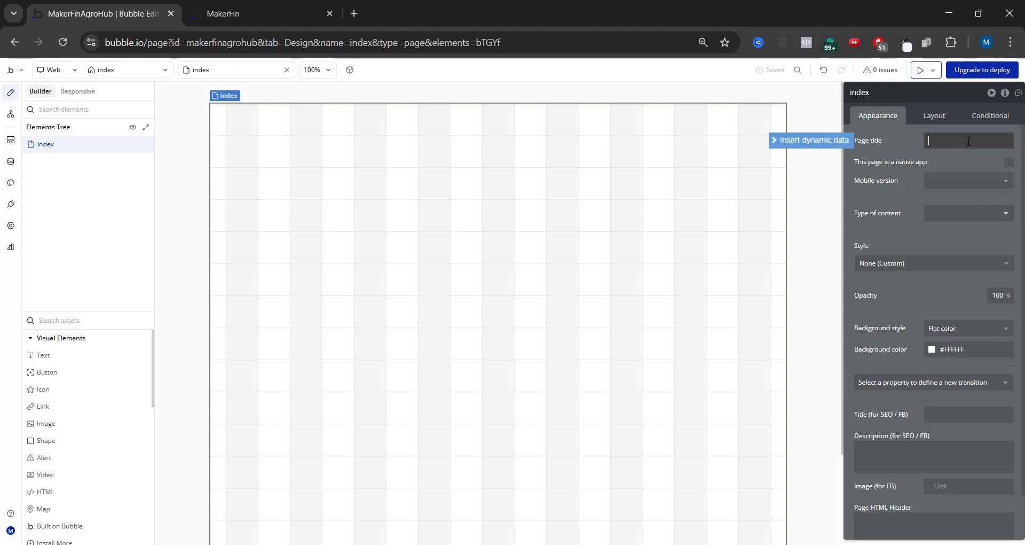
type("Makerfin")
left_click(898, 149)
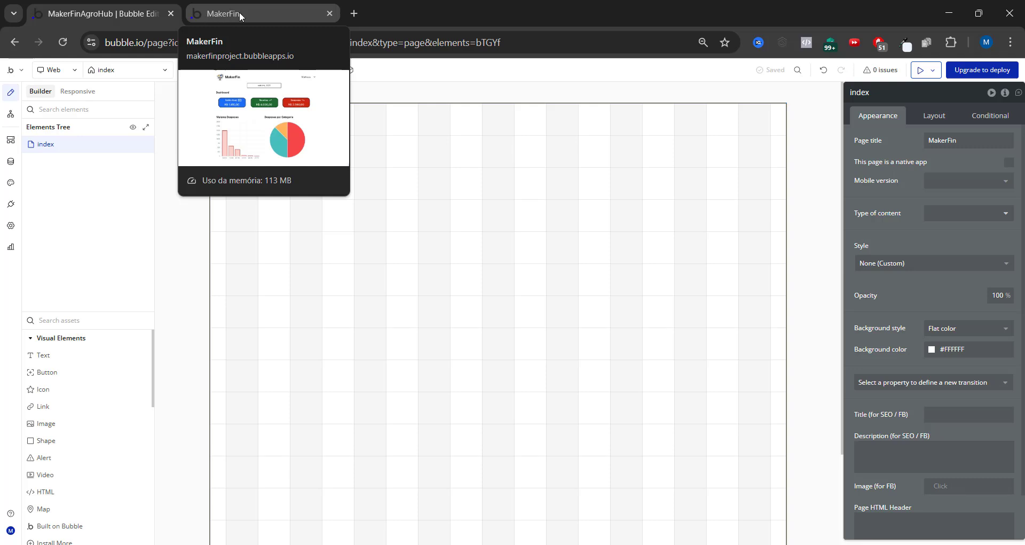
- Try the Column, Row and Fixed container layouts on the index page in the builder view
left_click(941, 126)
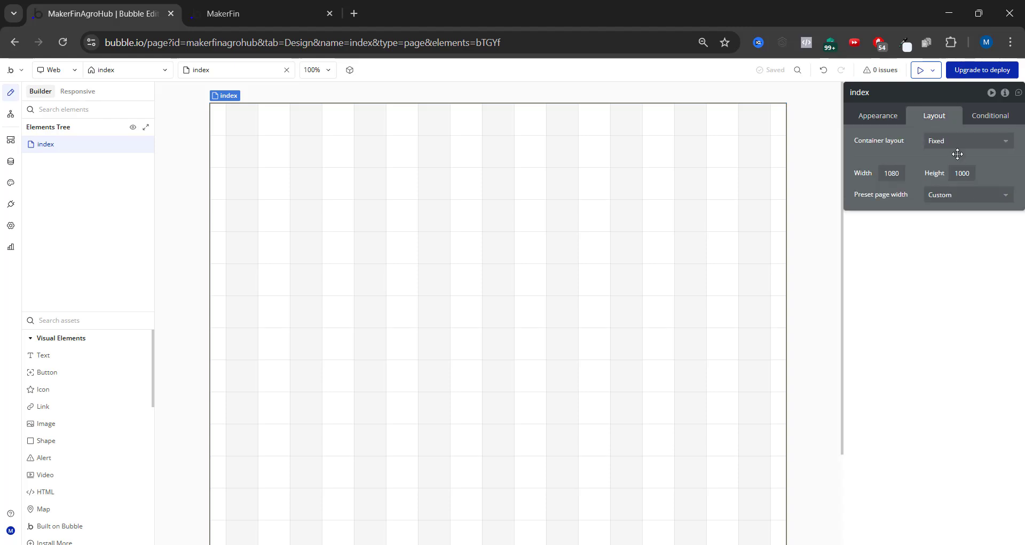
left_click(992, 149)
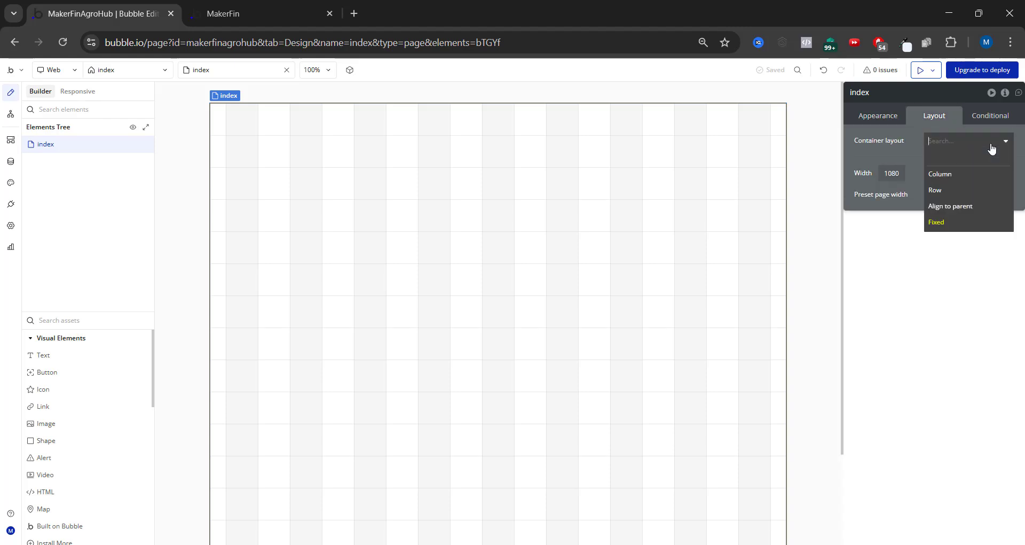
left_click(964, 182)
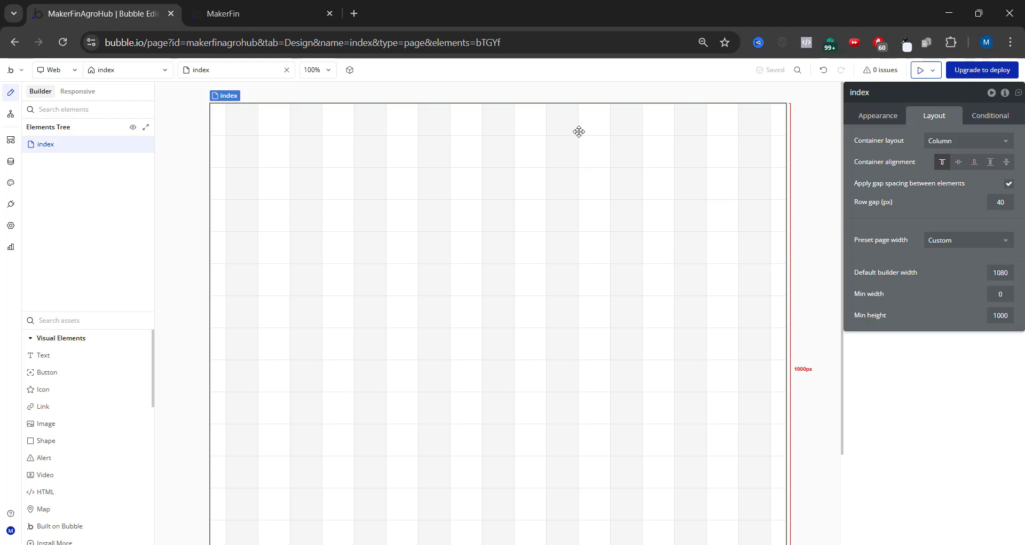
left_click(964, 141)
left_click(964, 190)
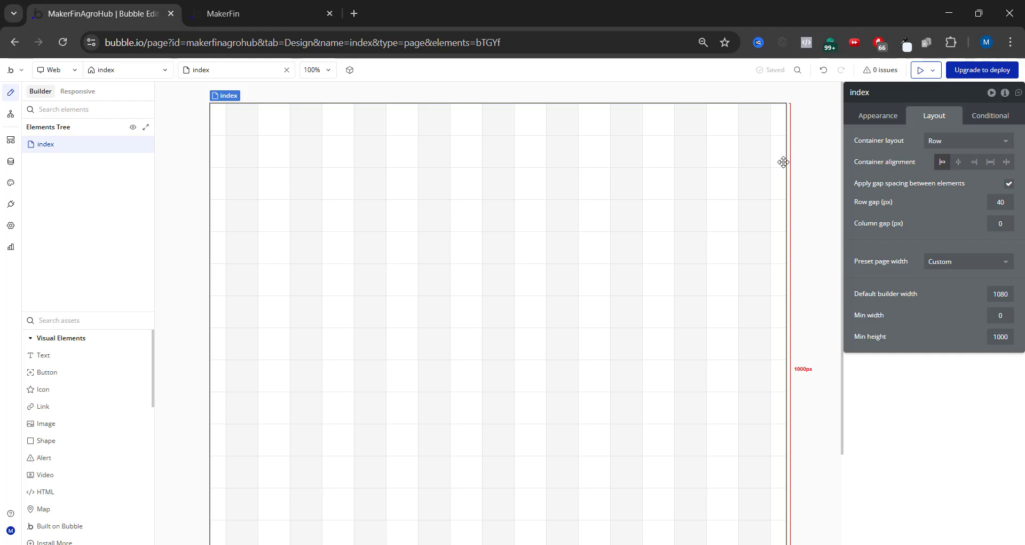
left_click(955, 141)
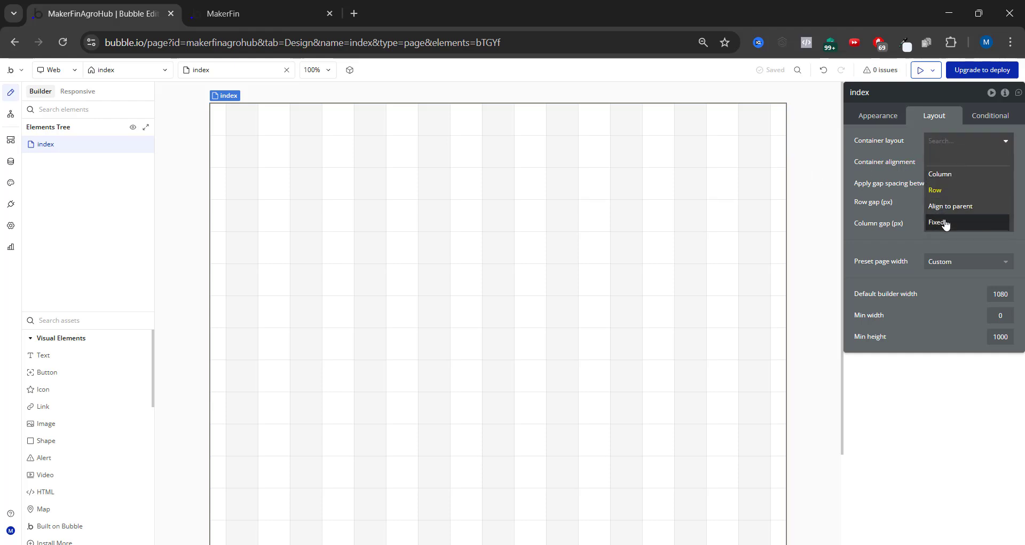
left_click(946, 224)
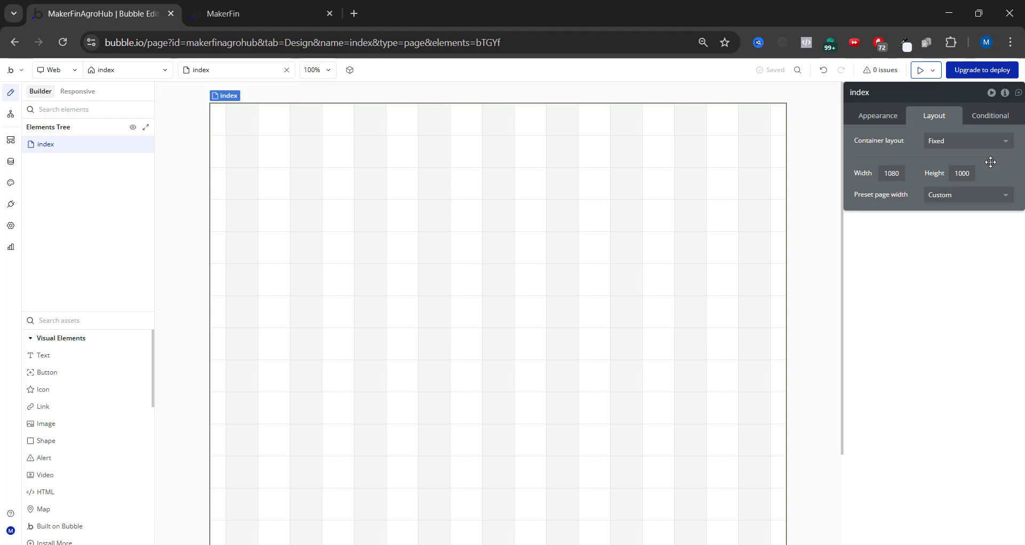
- Set the index page's container layout to Align to parent
left_click(967, 141)
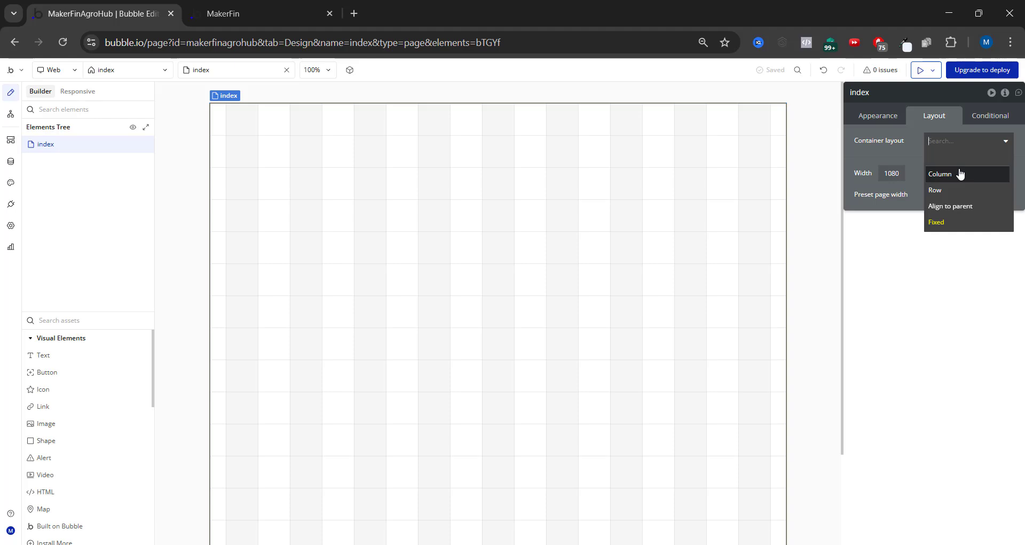
left_click(951, 206)
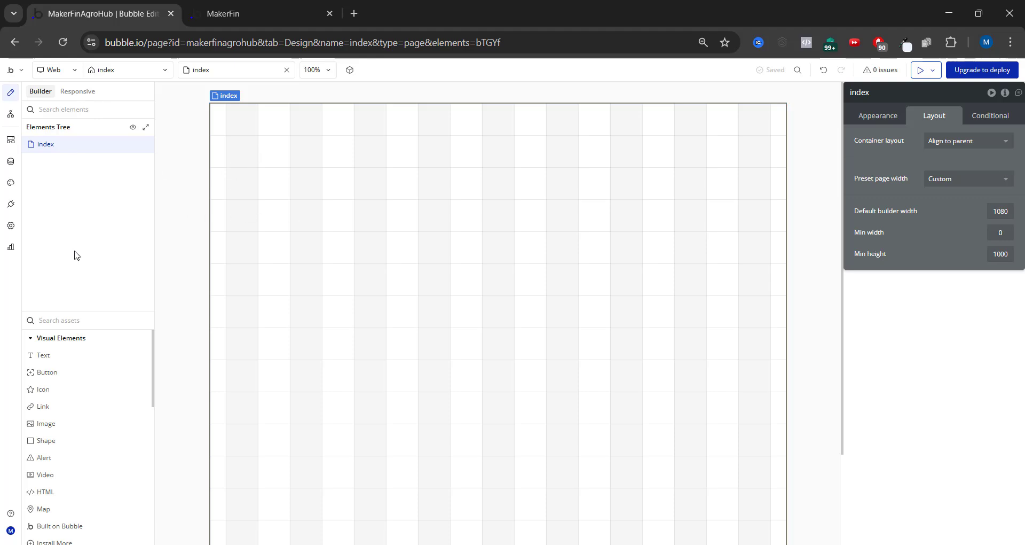
- Look through the available visual elements, containers, input forms and reusable elements for building the page
scroll(97, 349, "down", 2)
scroll(97, 349, "up", 2)
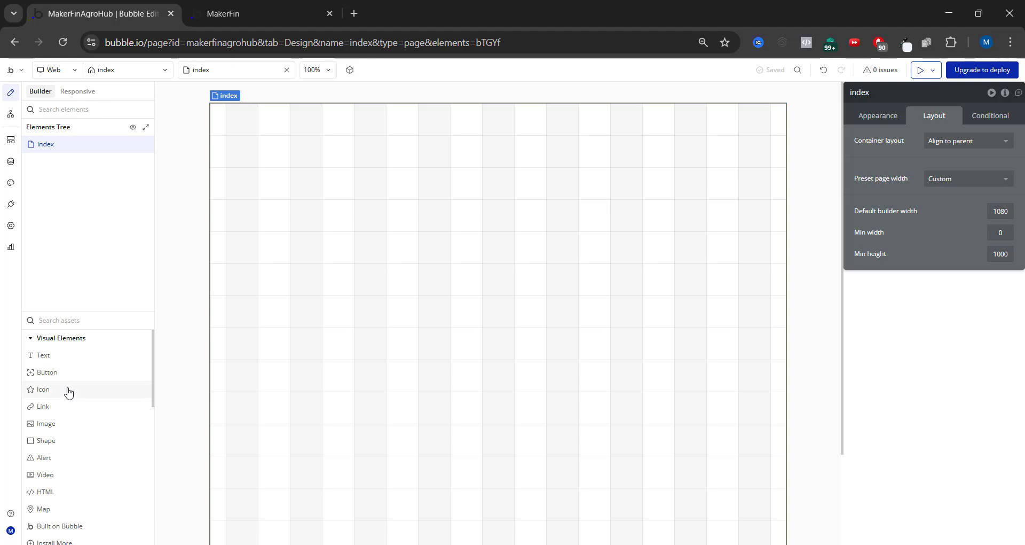
scroll(64, 423, "down", 3)
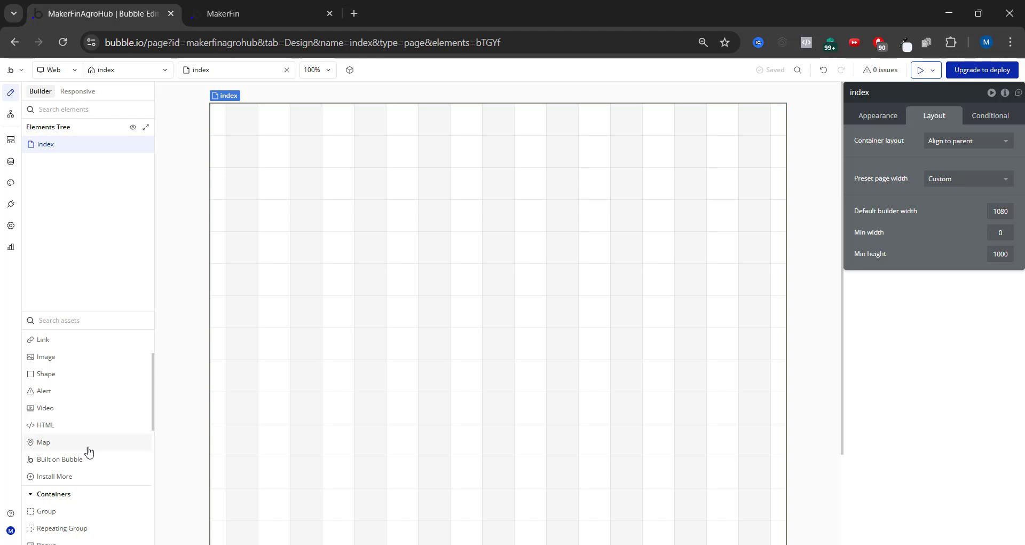
scroll(89, 452, "down", 1)
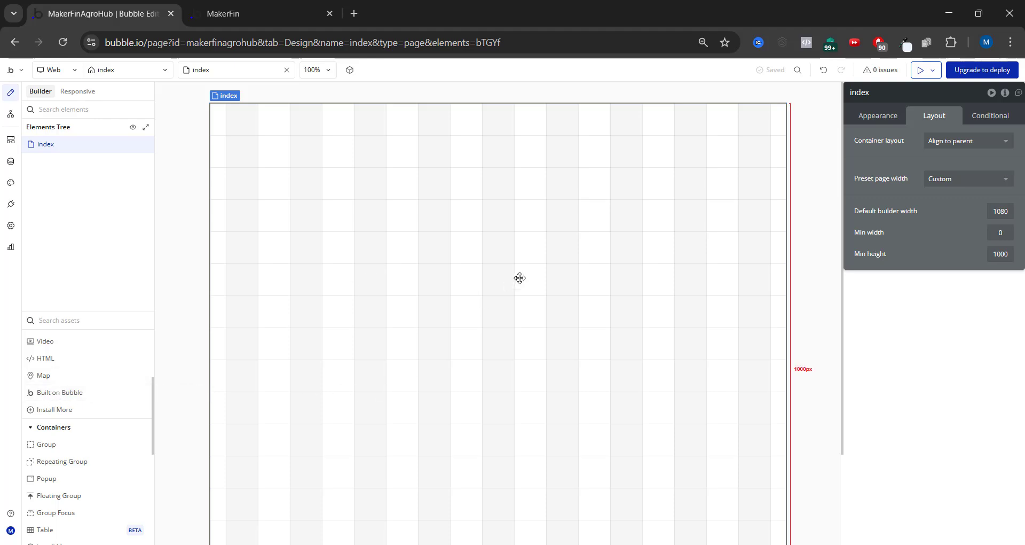
scroll(76, 412, "down", 1)
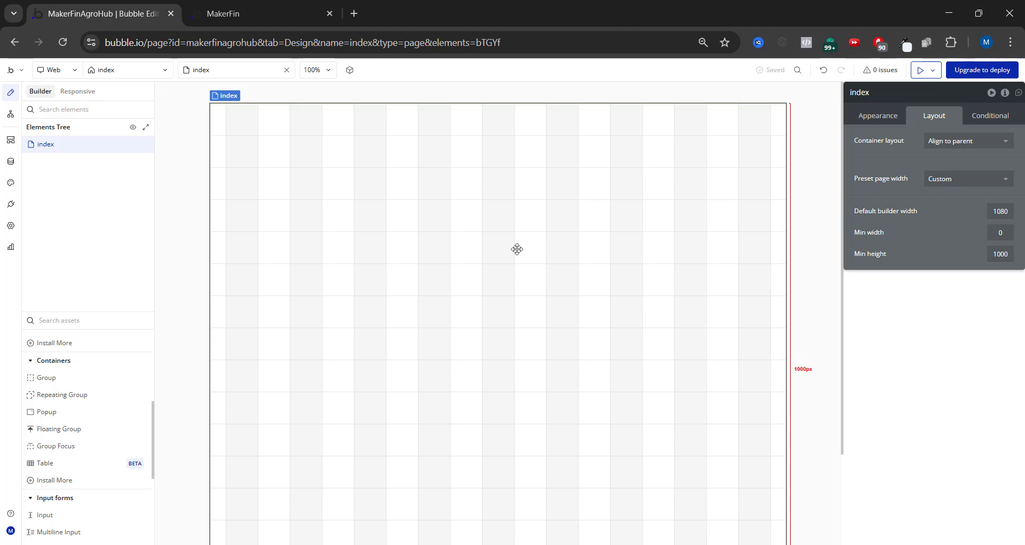
scroll(114, 435, "down", 2)
scroll(105, 446, "down", 2)
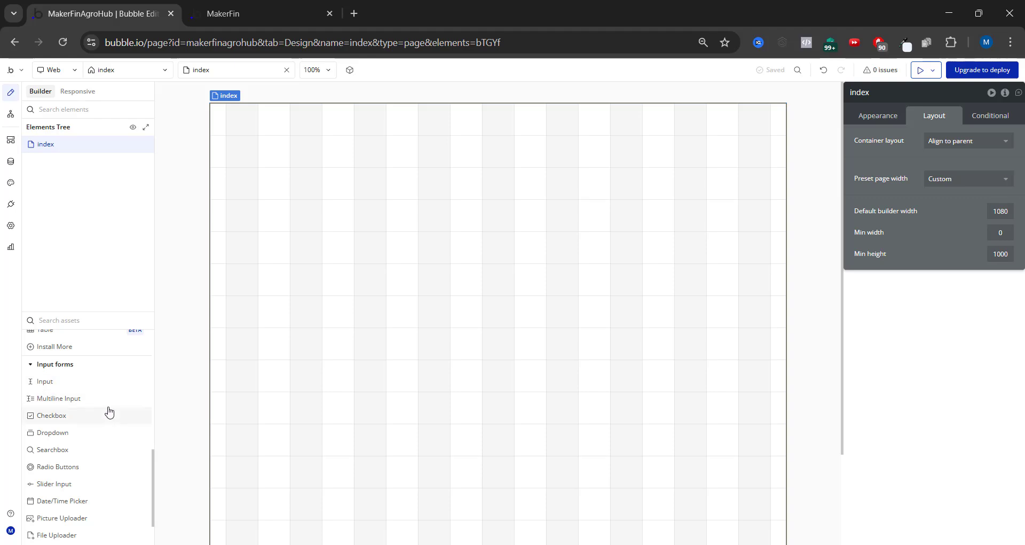
scroll(101, 414, "down", 1)
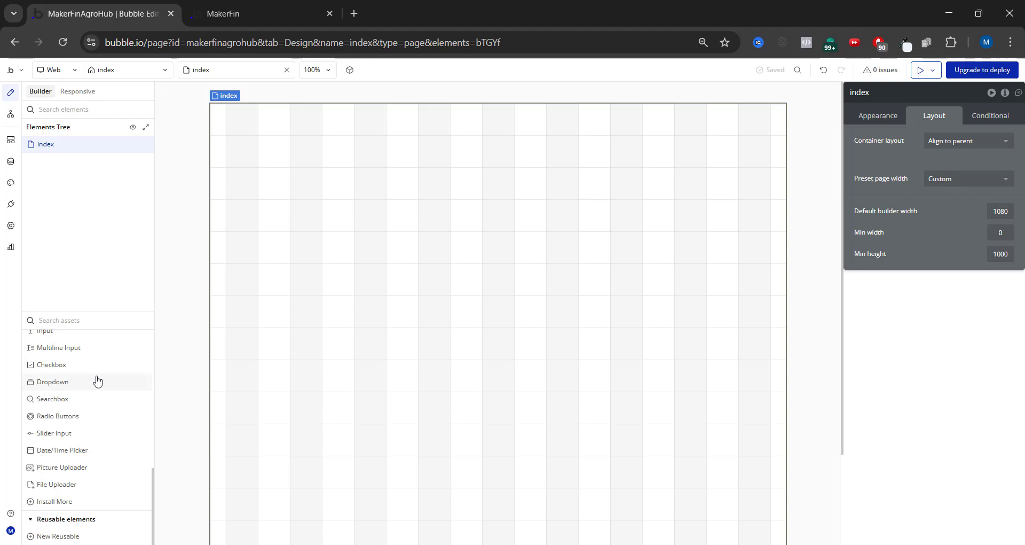
- Check the header of the finished MakerFin app and set the index page's container layout to Column
scroll(97, 380, "up", 8)
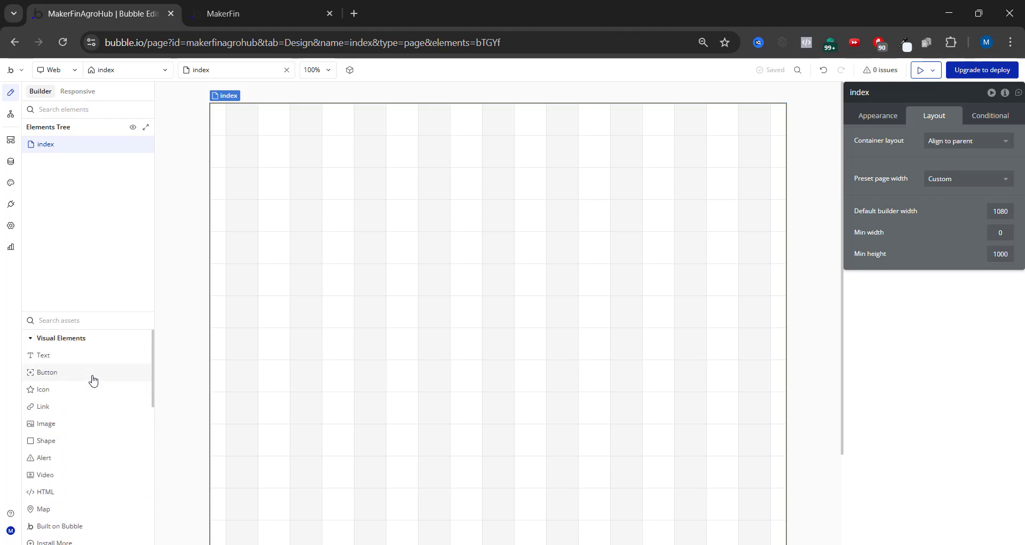
scroll(75, 383, "down", 3)
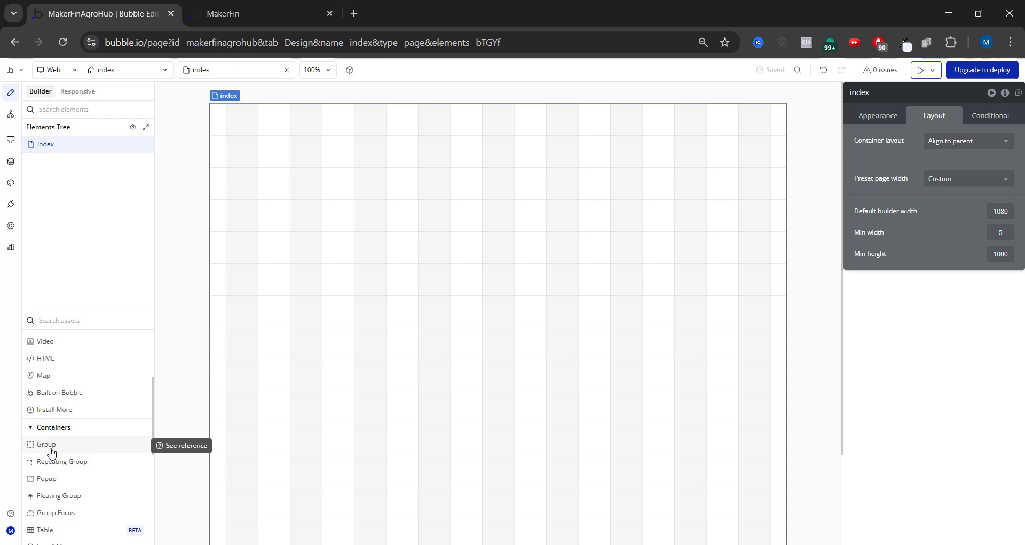
left_click(225, 9)
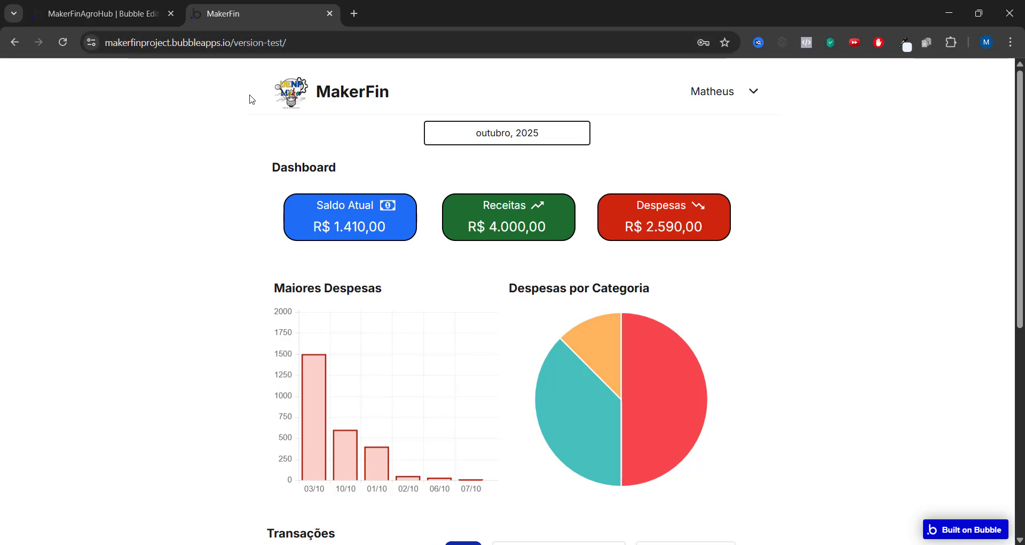
left_click(132, 5)
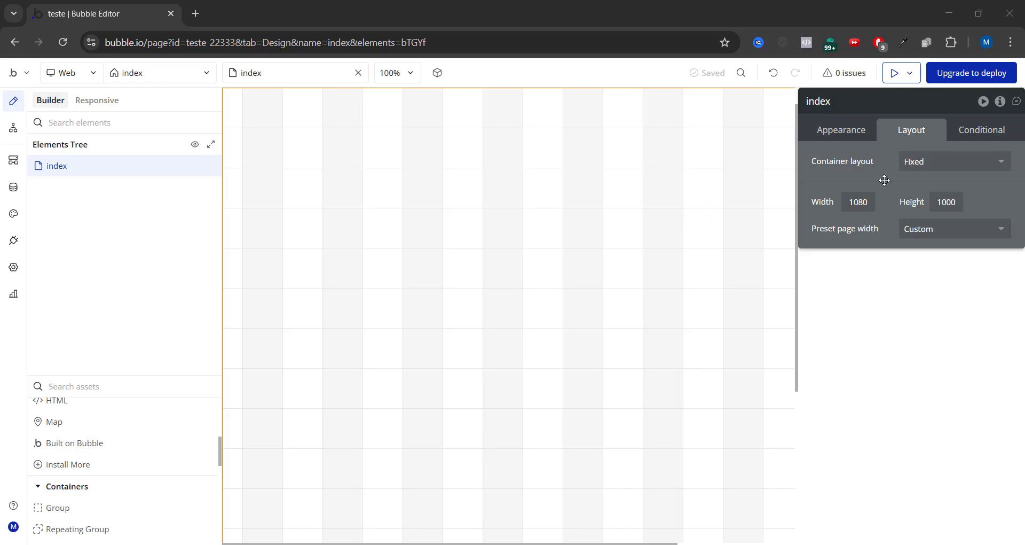
left_click(998, 162)
left_click(975, 201)
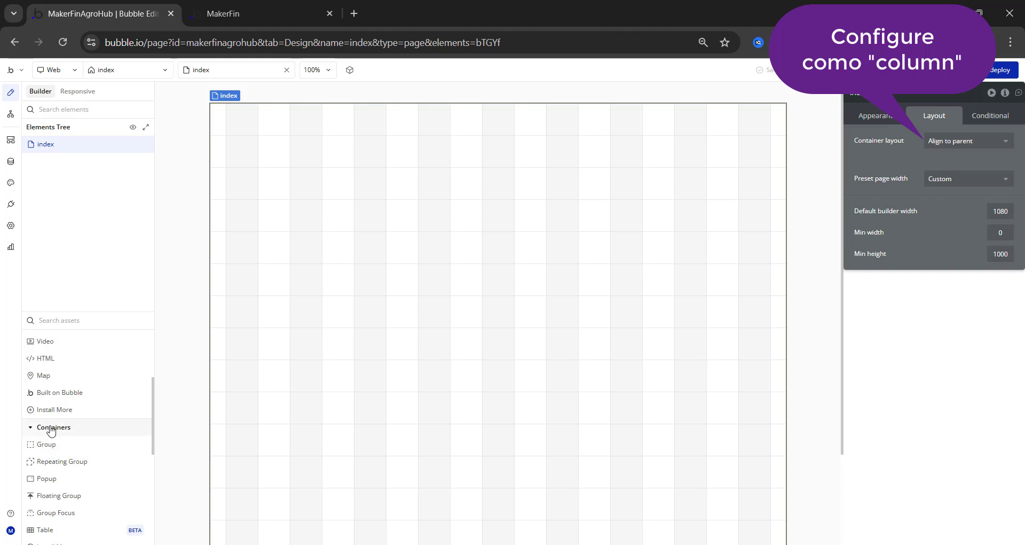
- Add a Group container at the top of the index page and set its container layout to Row
left_click_drag(44, 448, 262, 161)
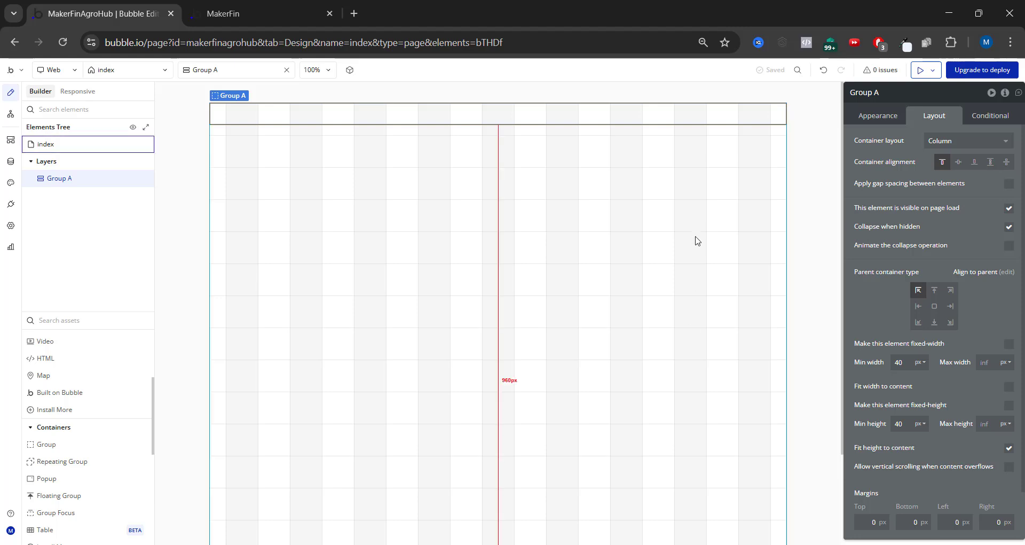
left_click(1006, 145)
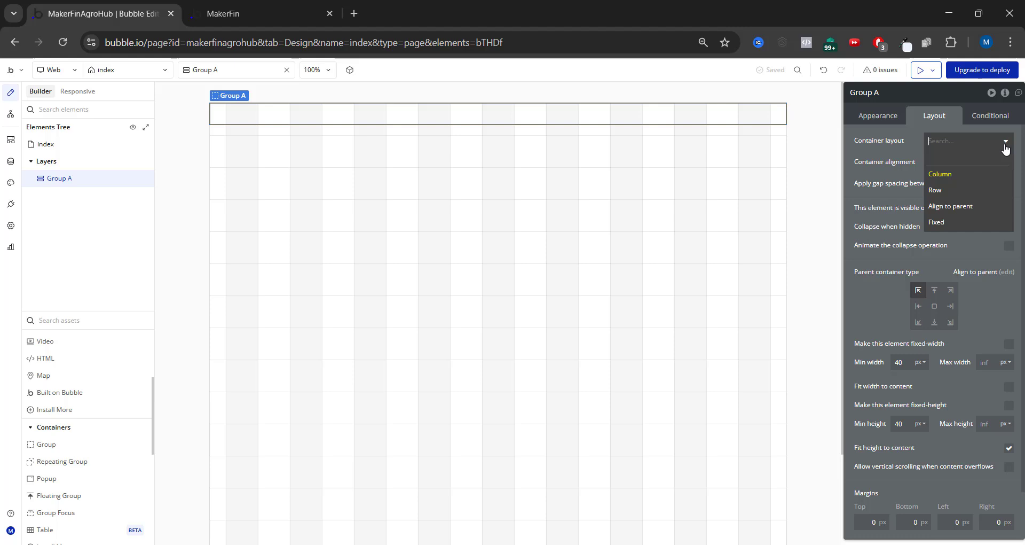
left_click(966, 191)
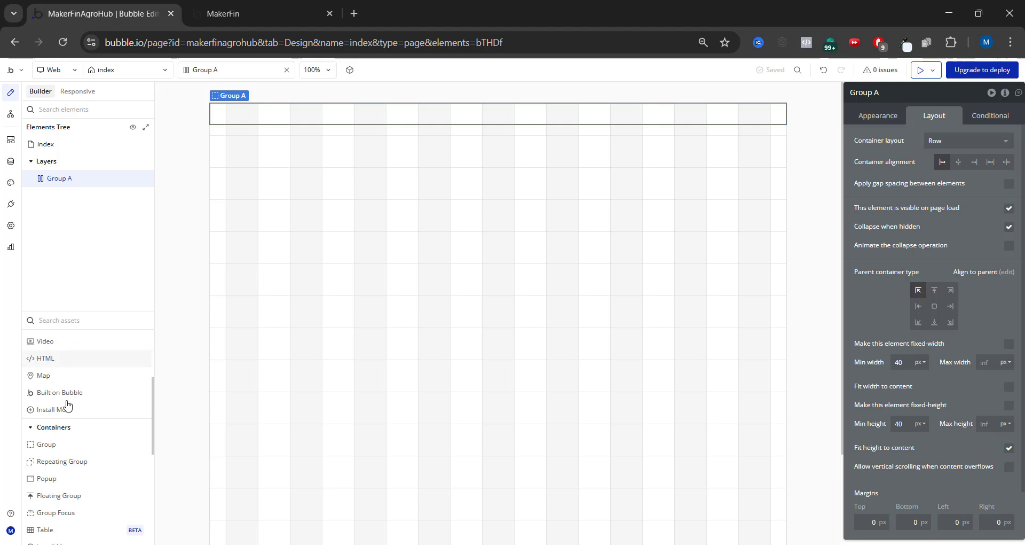
- Insert an Image element into the header group and upload lab-icon.png as its static image
scroll(72, 411, "down", 1)
scroll(78, 428, "up", 3)
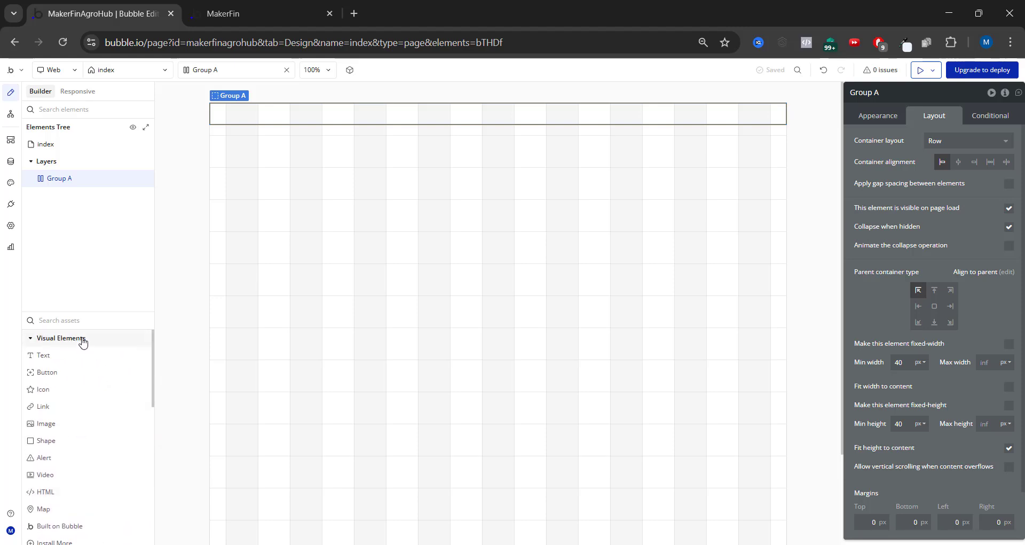
left_click(55, 422)
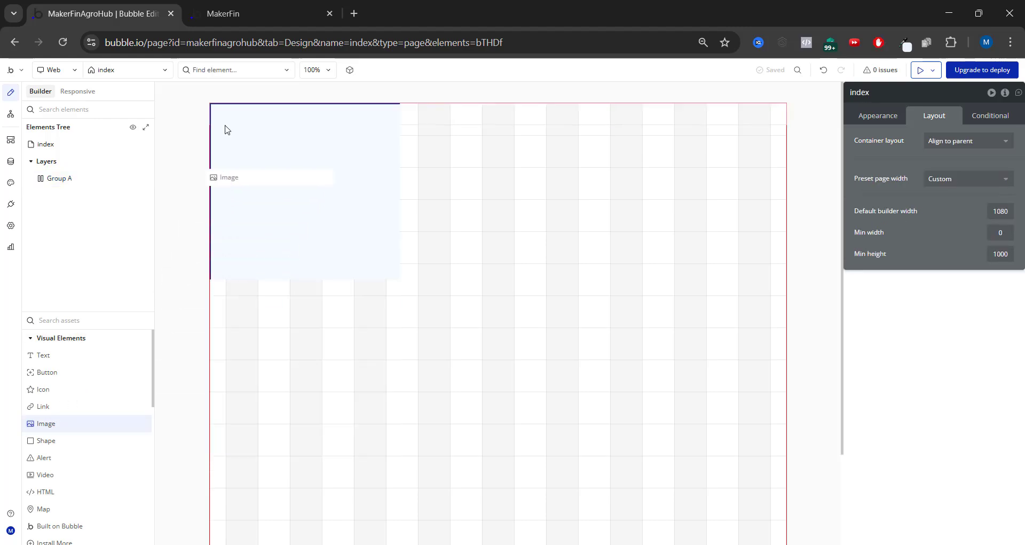
left_click(232, 117)
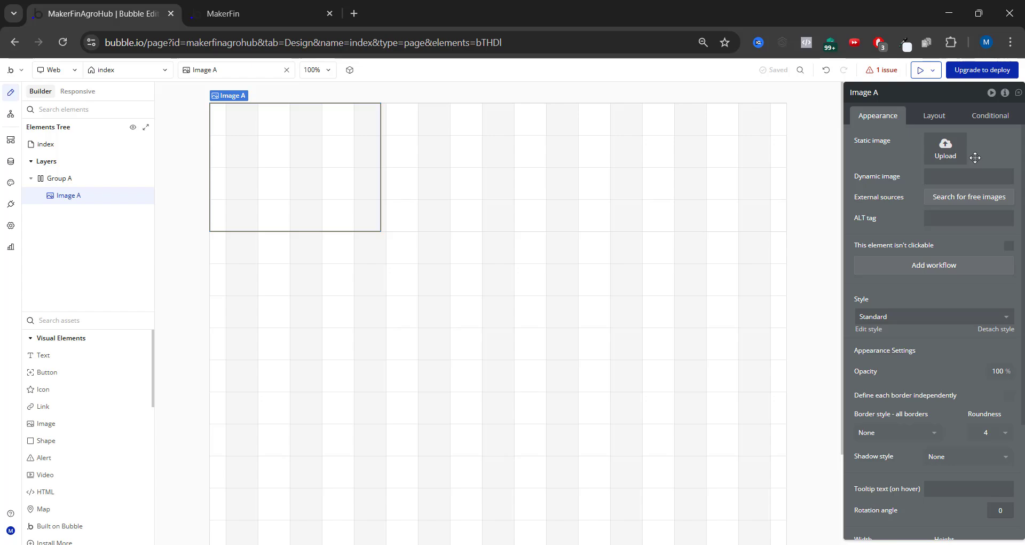
left_click(956, 155)
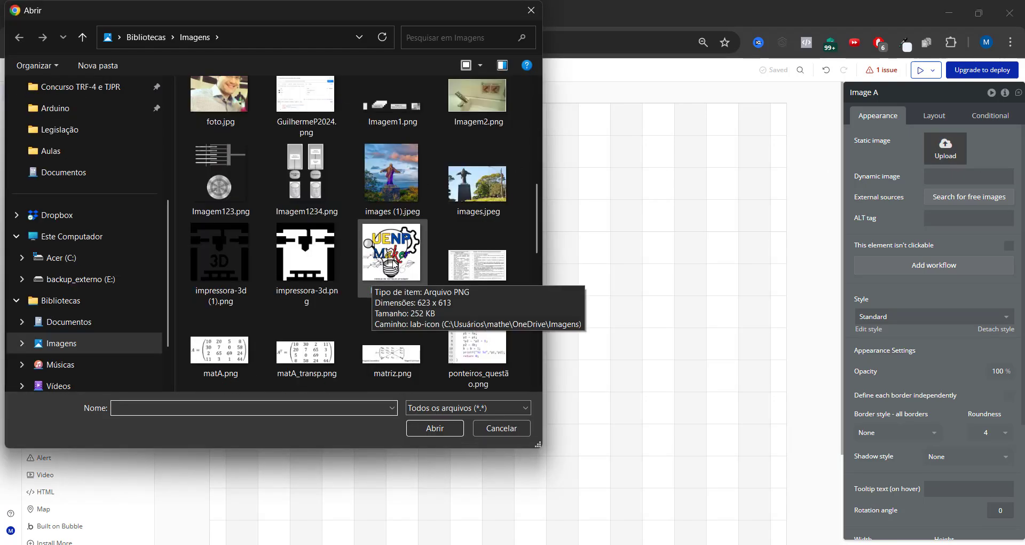
double_click(394, 259)
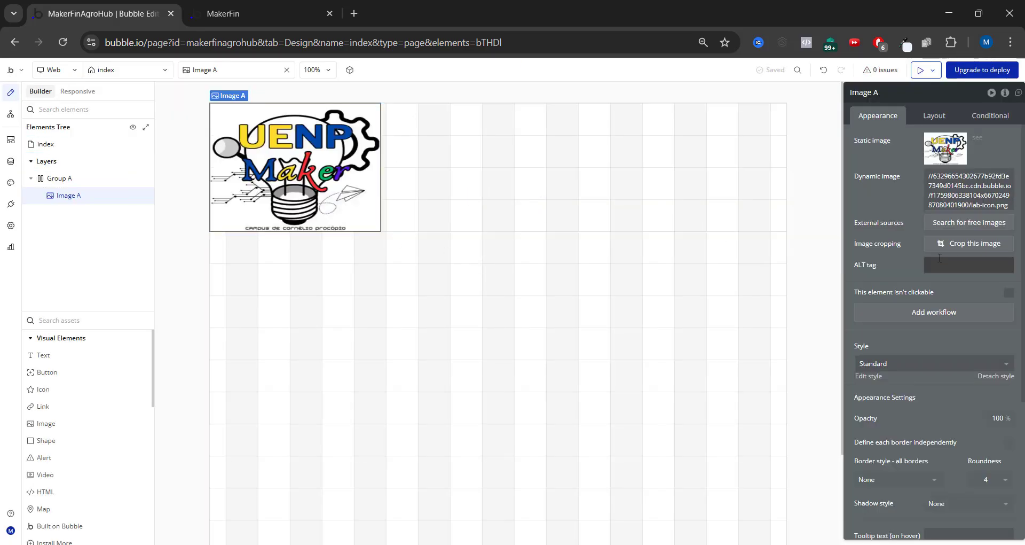
- Set the logo image's width and minimum height to 80 px, trying centred vertical alignment before returning it to top
left_click(928, 119)
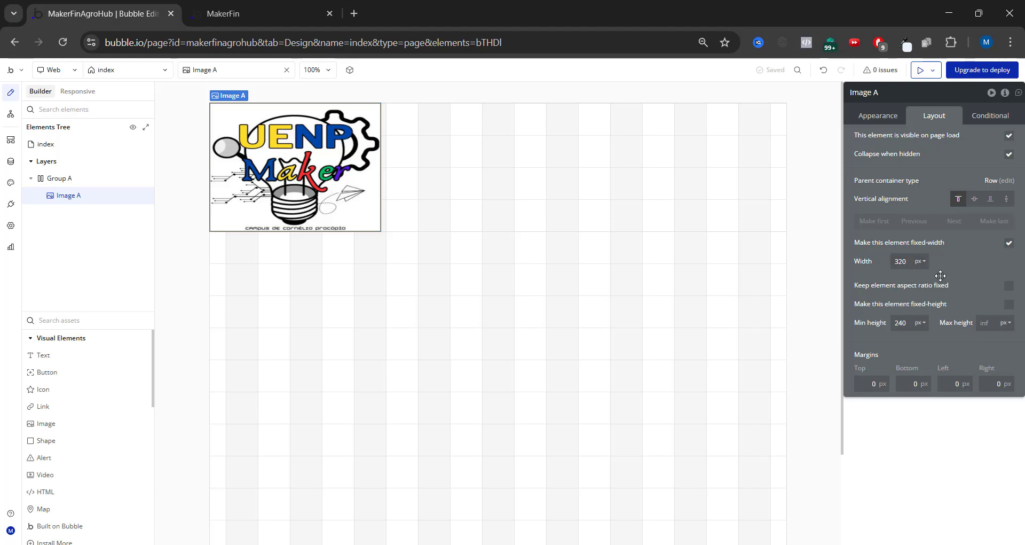
left_click_drag(888, 262, 879, 262)
type("80")
left_click_drag(910, 323, 876, 323)
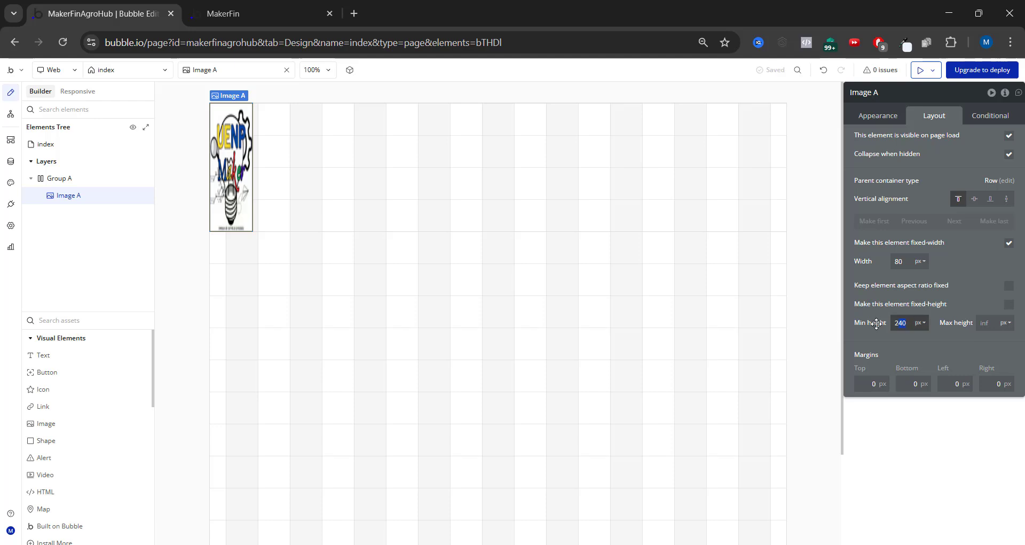
type("80")
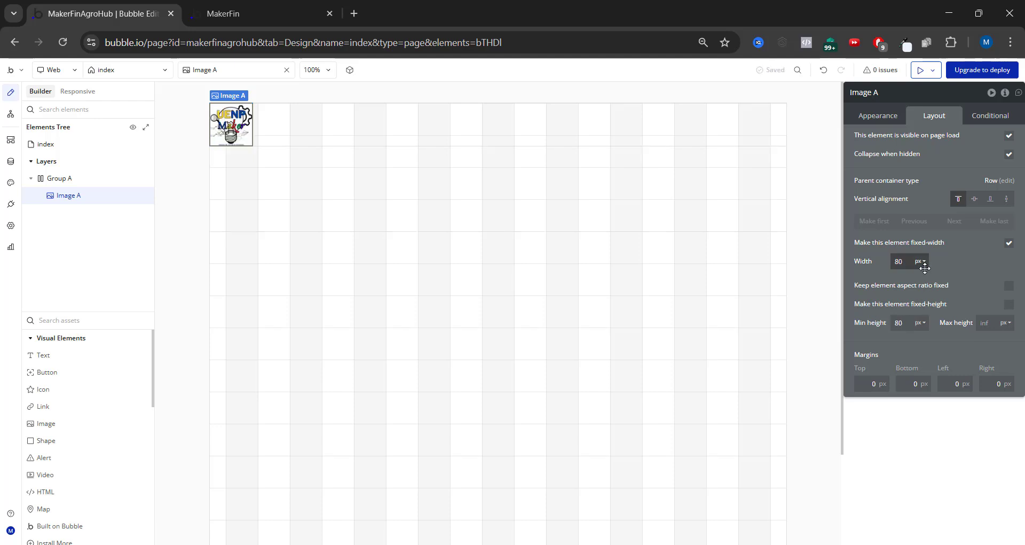
left_click(975, 202)
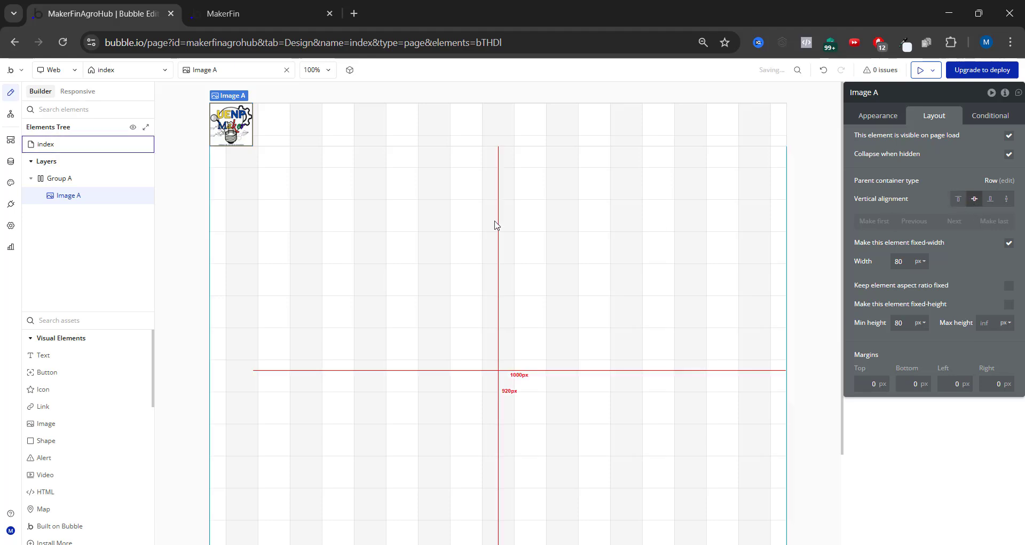
left_click(964, 202)
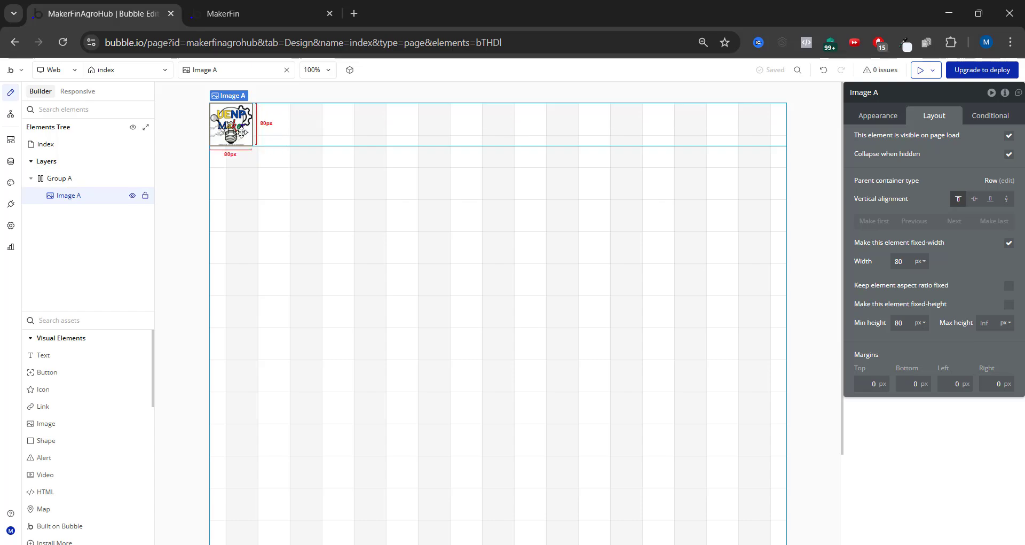
- Check the reference app's header and add a Text element reading "MakerFin" beside the logo in the header group
left_click(235, 16)
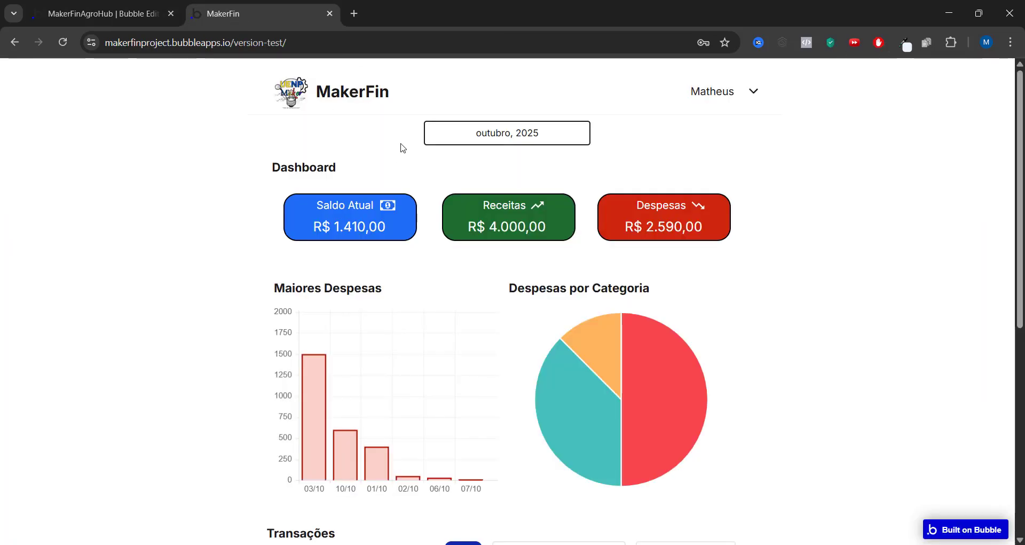
left_click(110, 12)
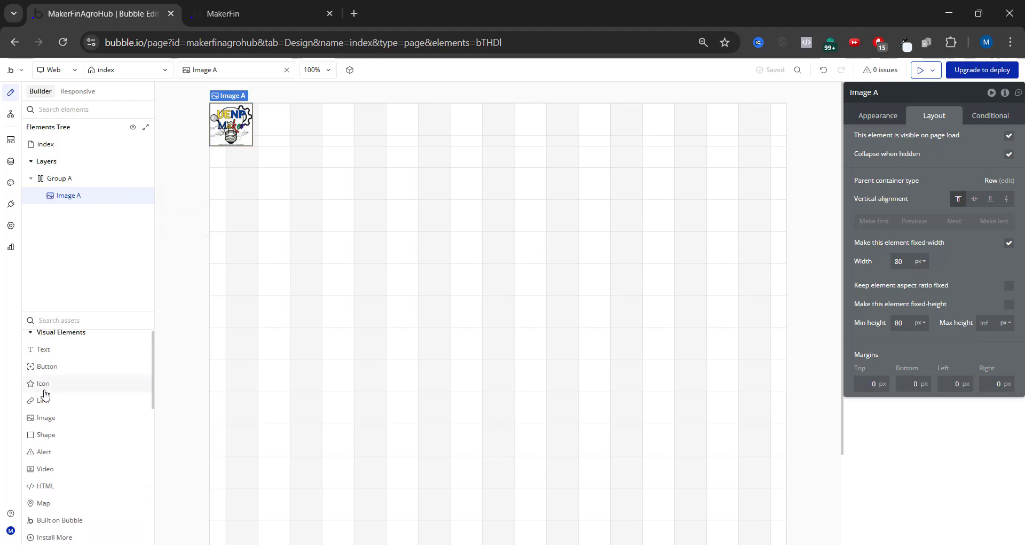
mouse_move(45, 361)
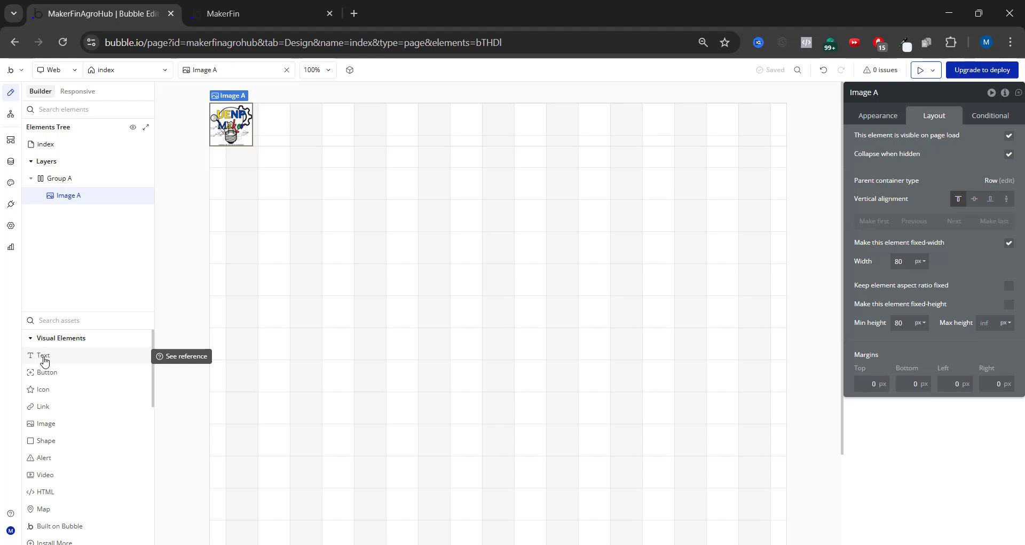
left_click_drag(45, 362, 276, 115)
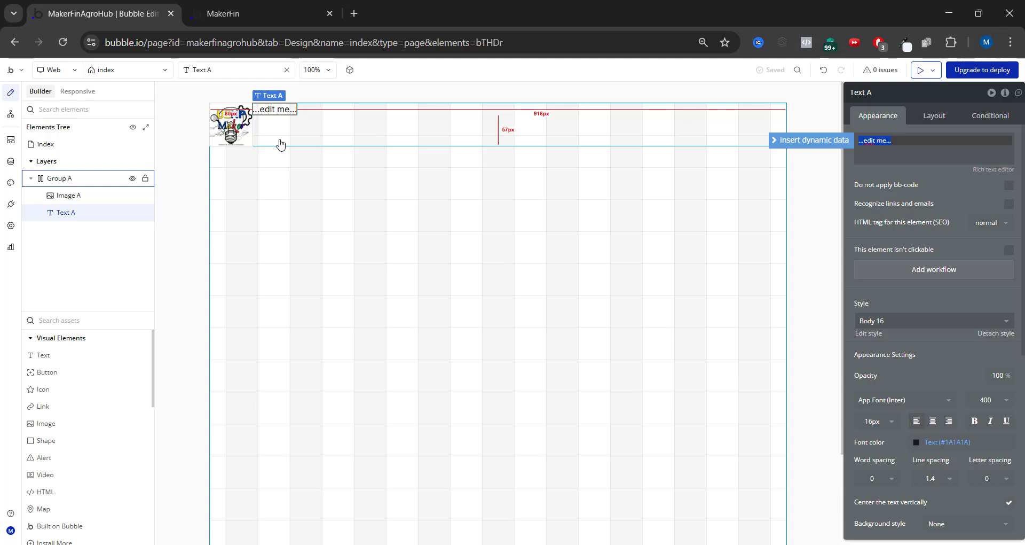
left_click(907, 144)
left_click_drag(907, 143, 859, 141)
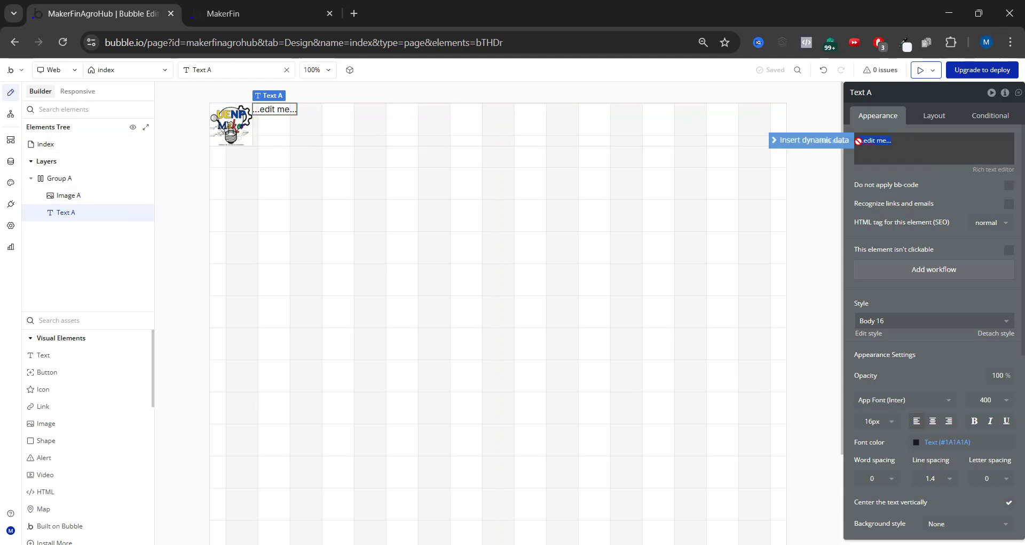
type("Ma")
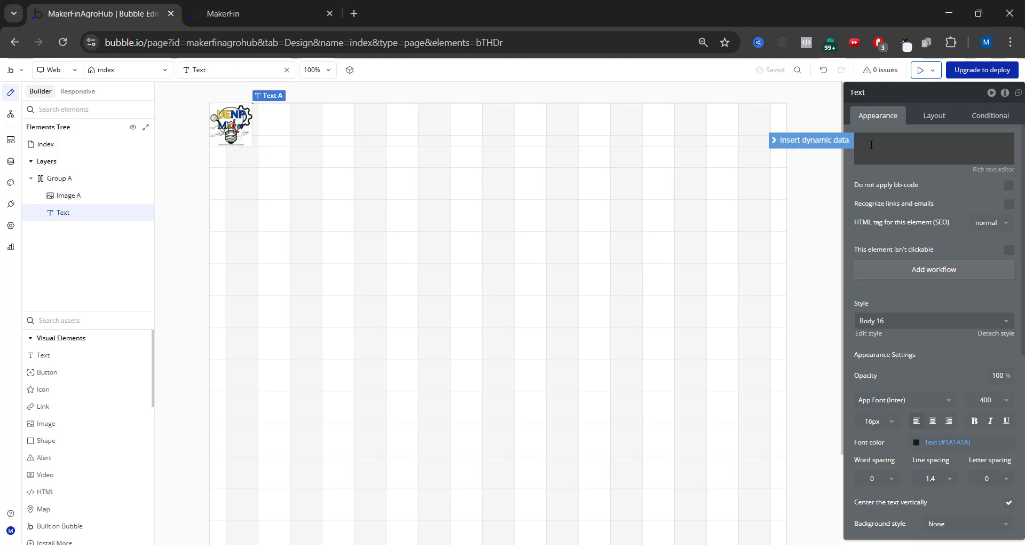
type("n")
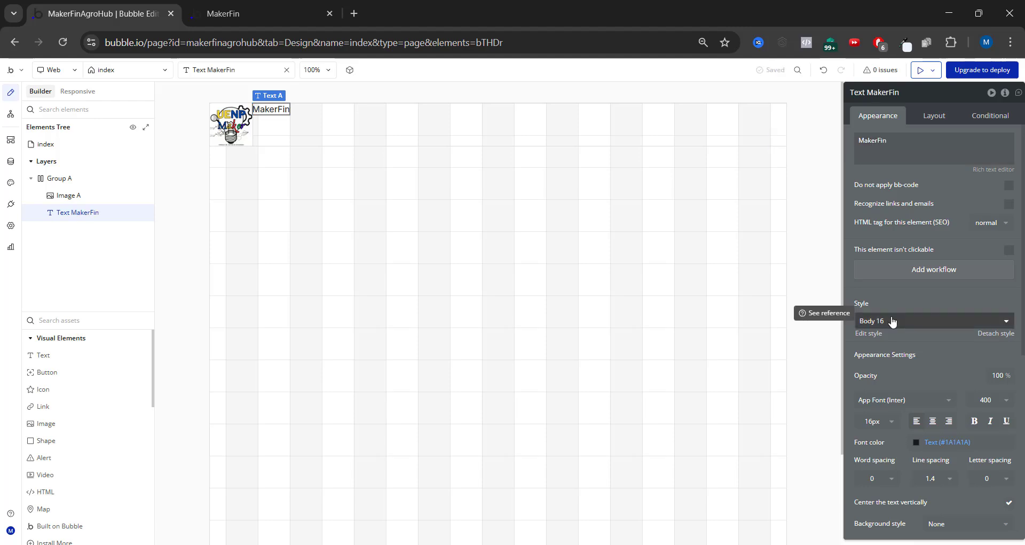
- Format the MakerFin text as 24 px bold and centre it vertically in the header group
left_click(885, 417)
scroll(885, 408, "down", 1)
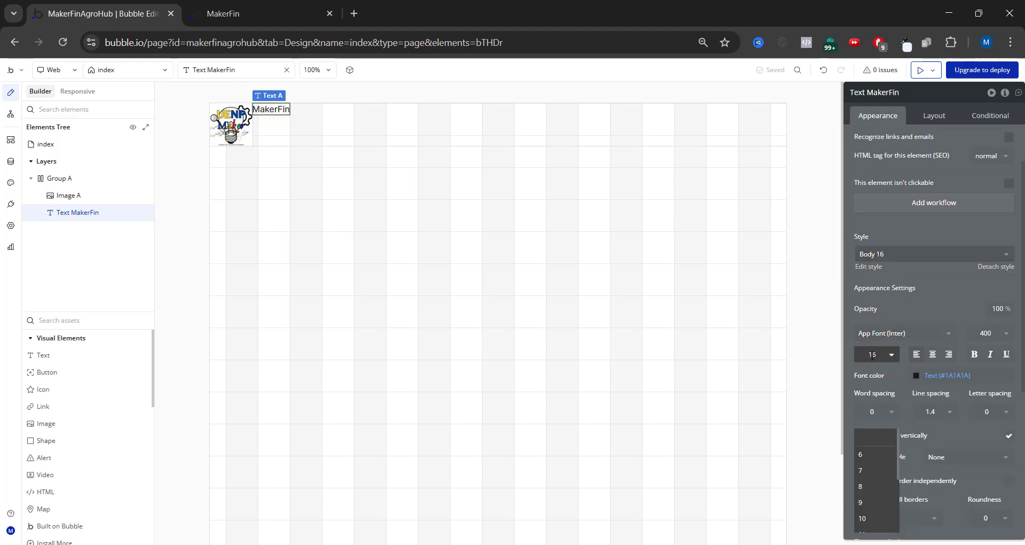
scroll(872, 404, "up", 1)
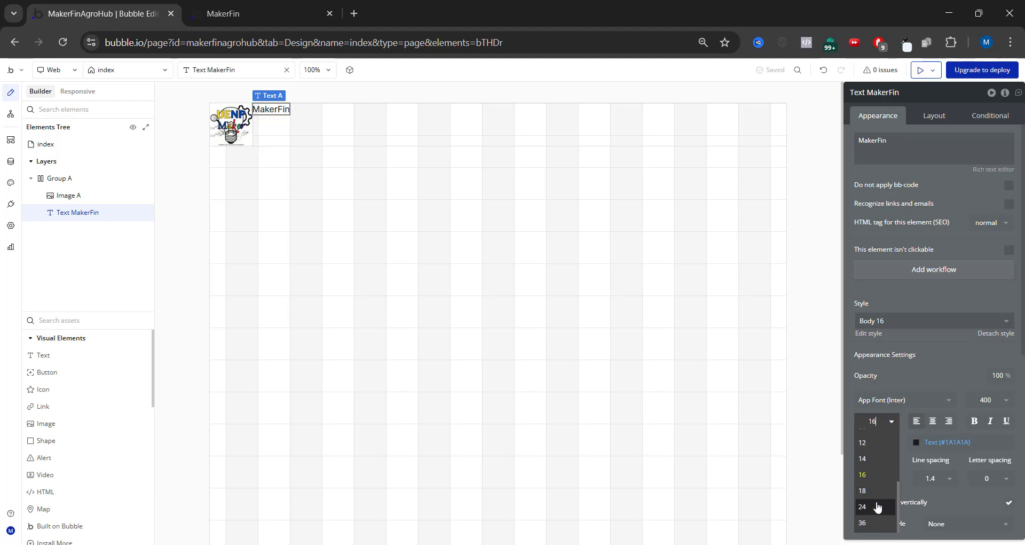
left_click(863, 521)
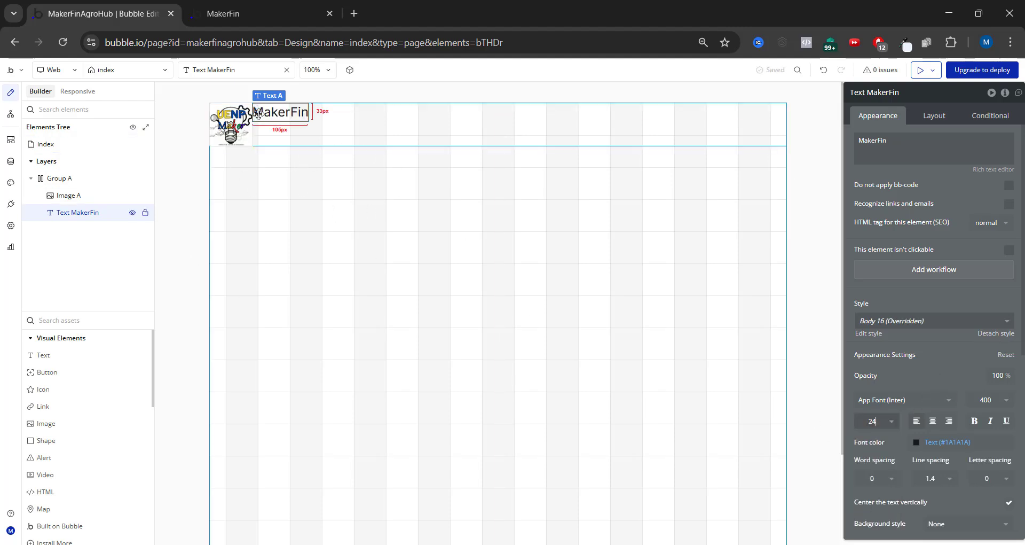
left_click(975, 421)
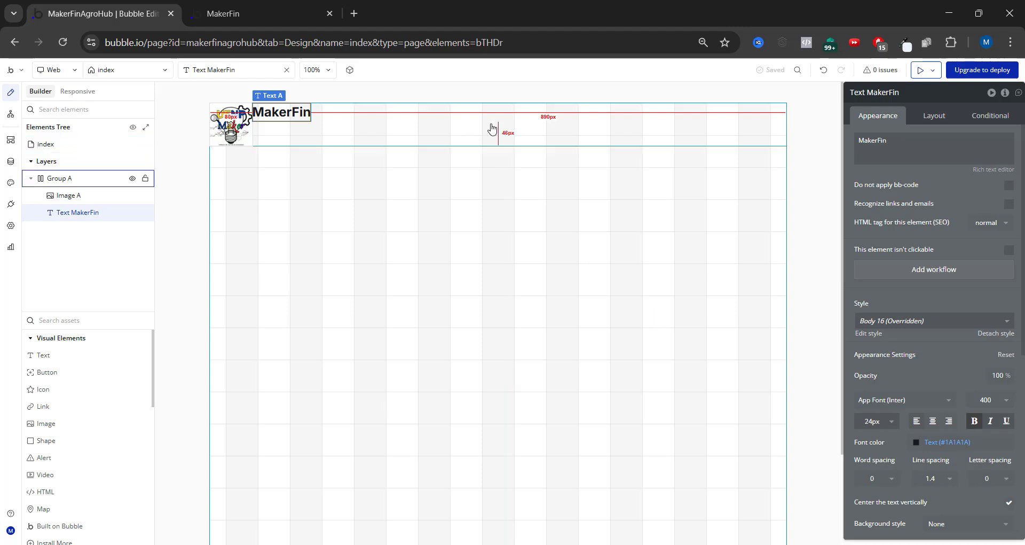
left_click(934, 120)
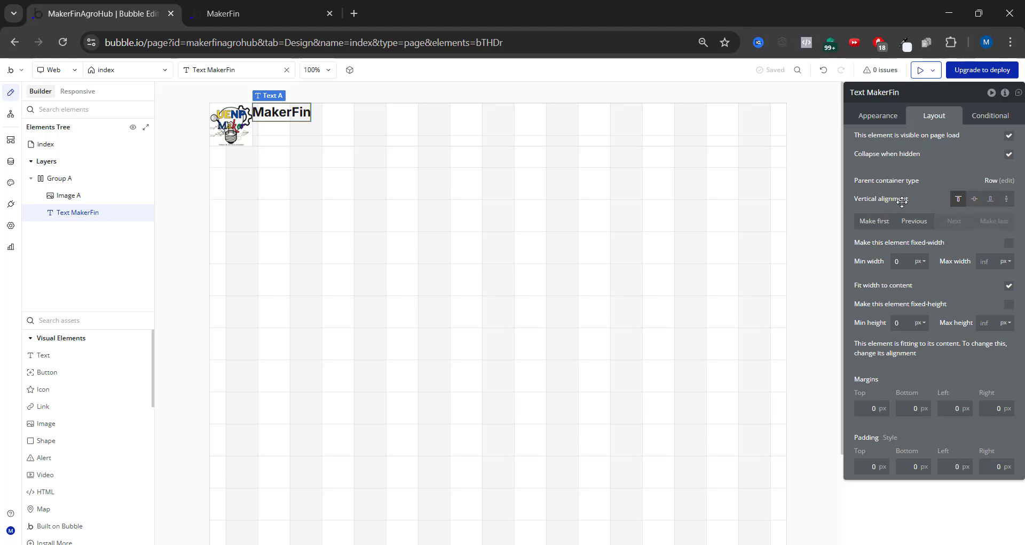
left_click(975, 199)
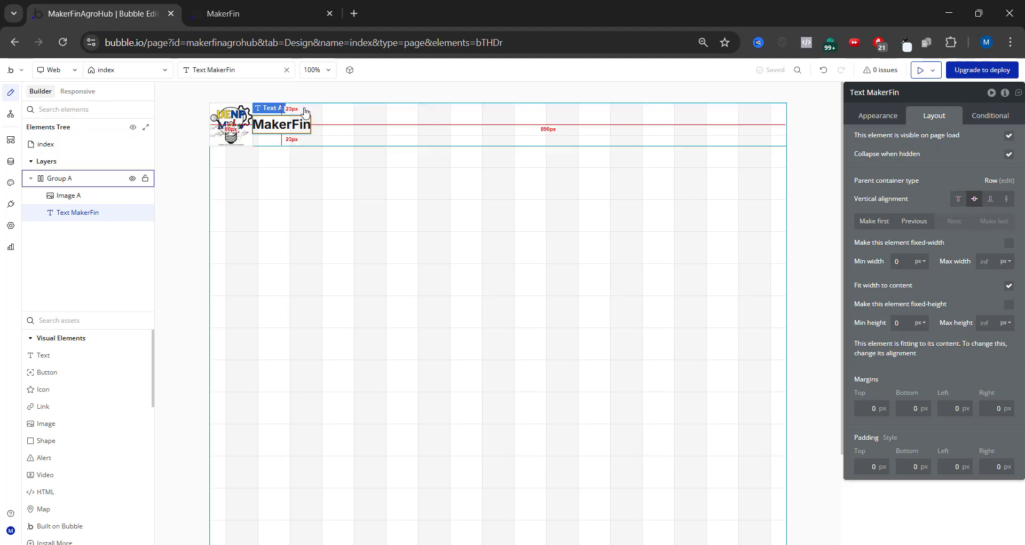
- Set the header group's minimum width to 320 px and its maximum width to 1080 px
left_click(305, 112)
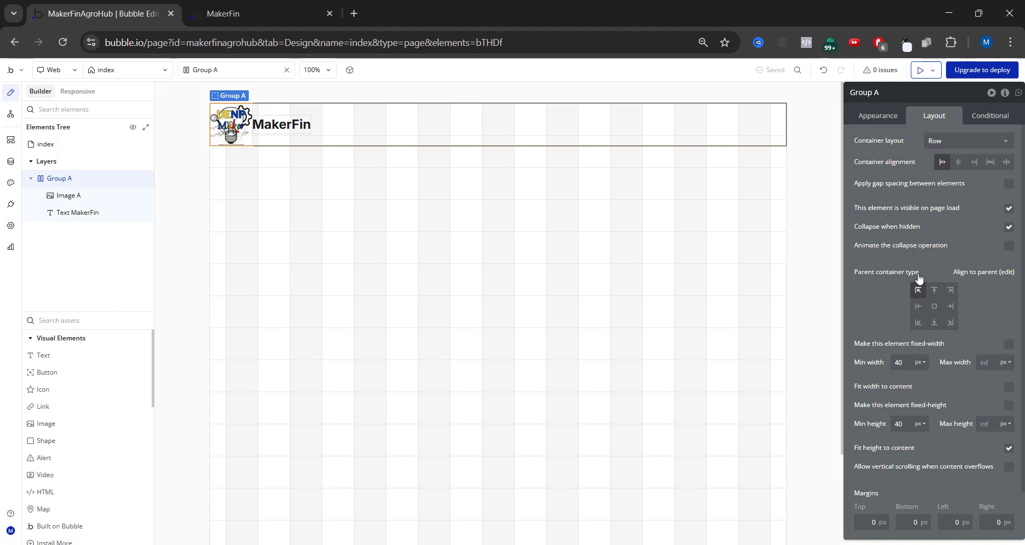
scroll(902, 372, "down", 1)
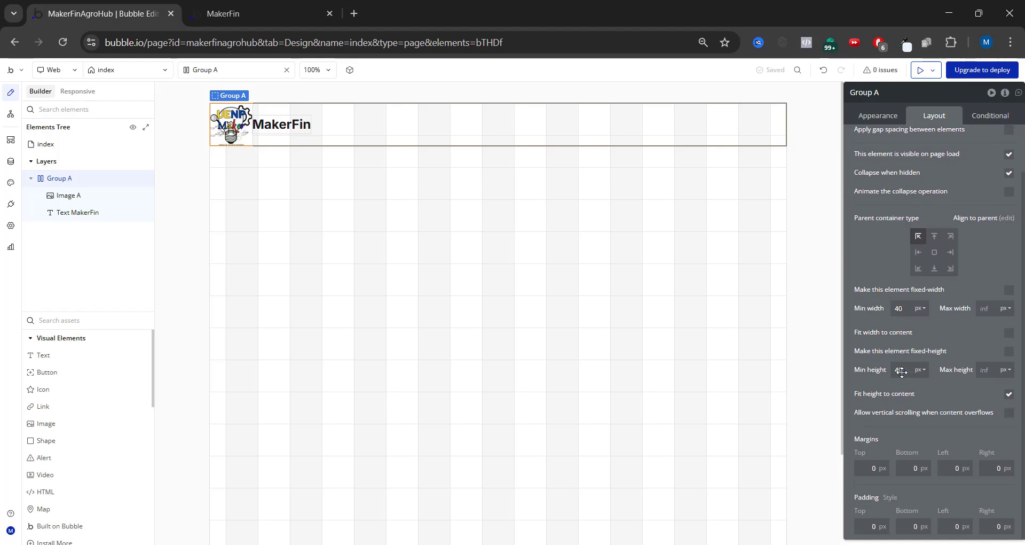
double_click(899, 309)
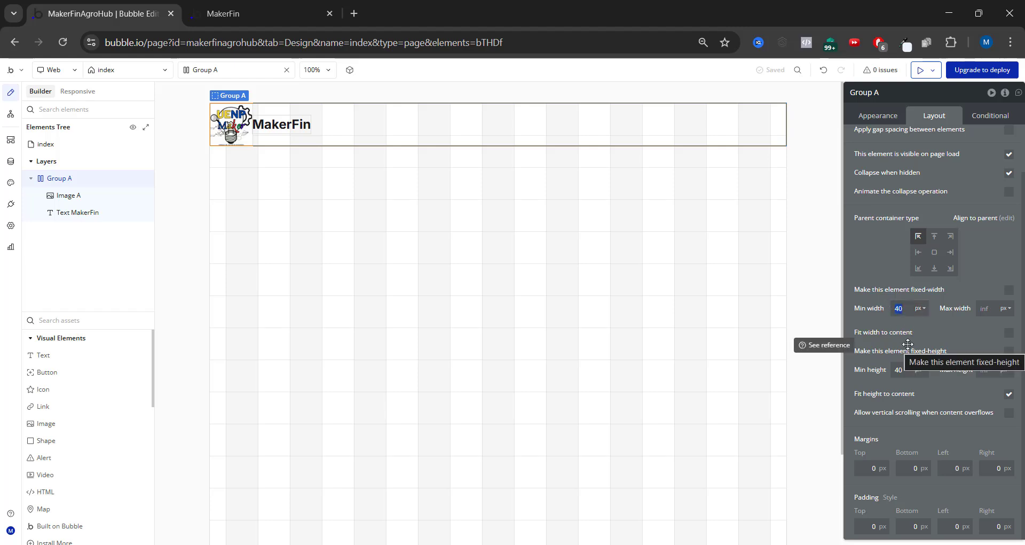
type("3320")
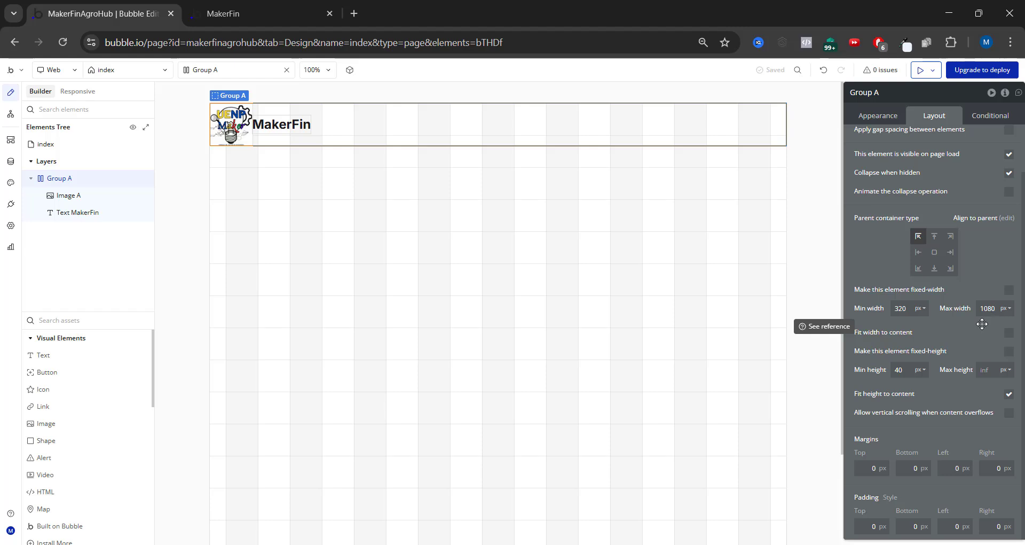
- Set the header group's minimum height to 100 px and centre the logo image vertically inside it
left_click(897, 369)
type("100")
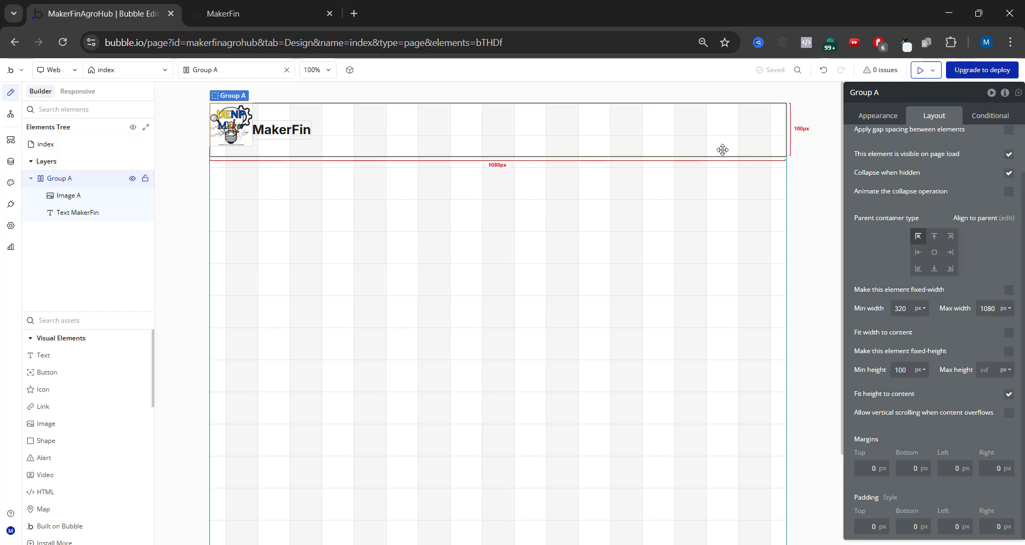
left_click(806, 181)
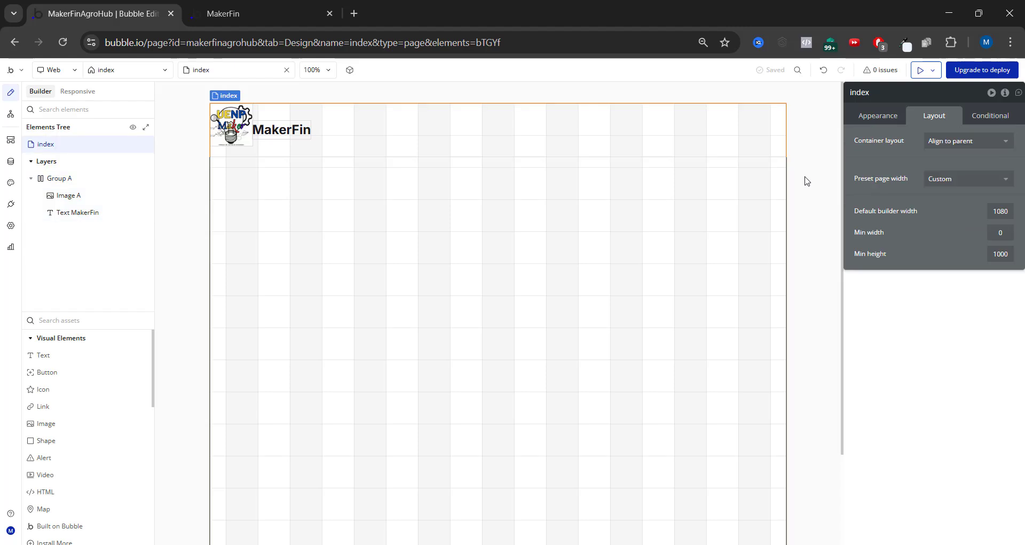
left_click(758, 151)
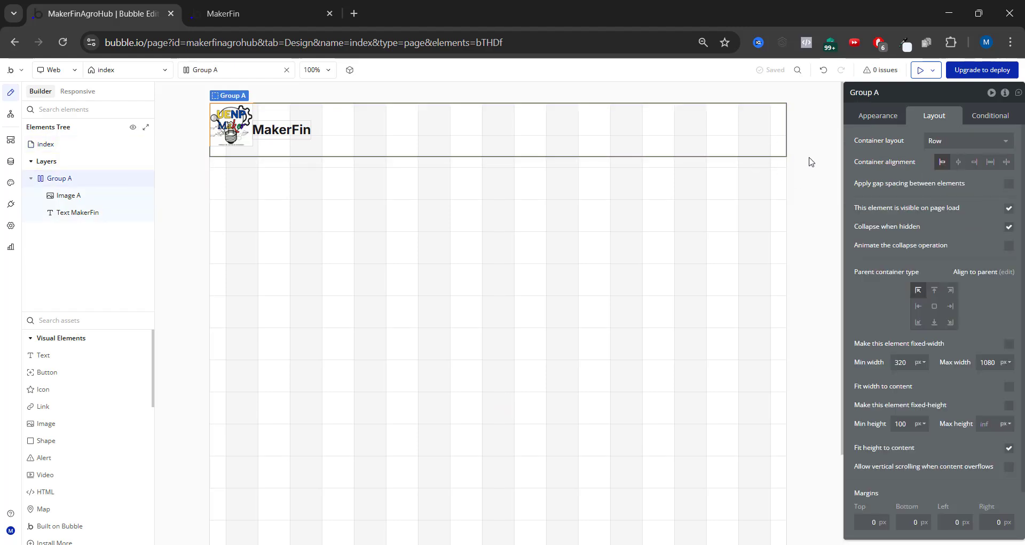
left_click(233, 119)
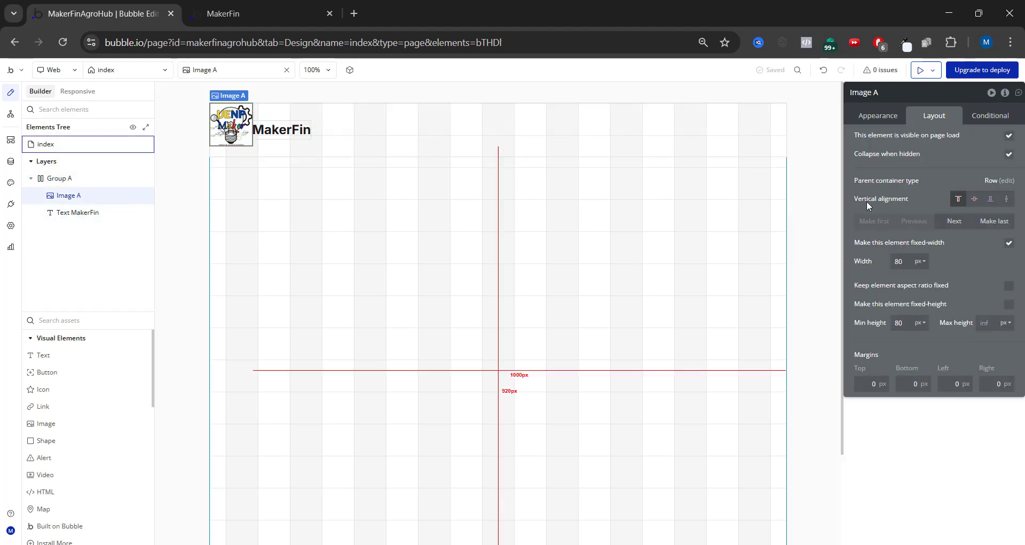
left_click(974, 198)
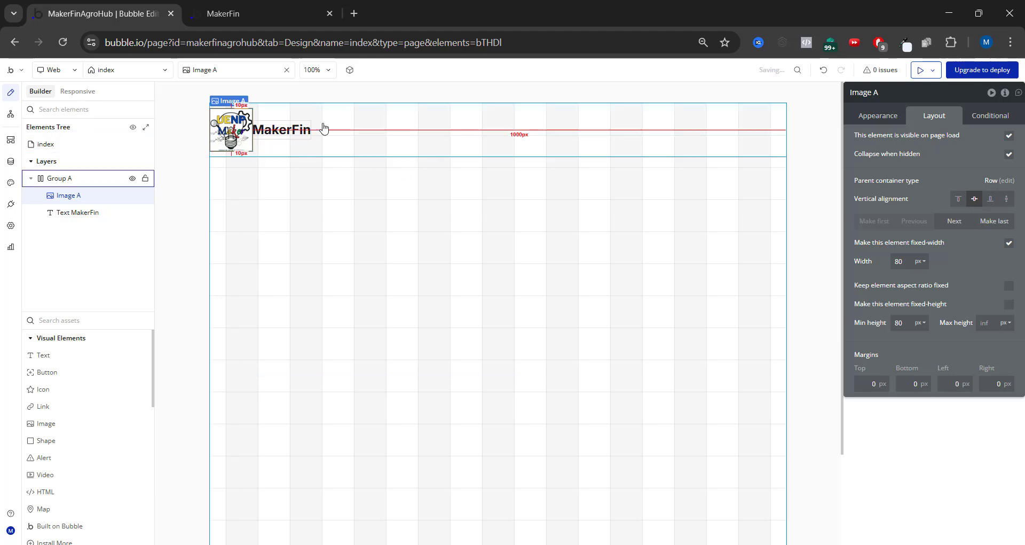
- Add a Group container inside the header group, after the MakerFin text
left_click(725, 165)
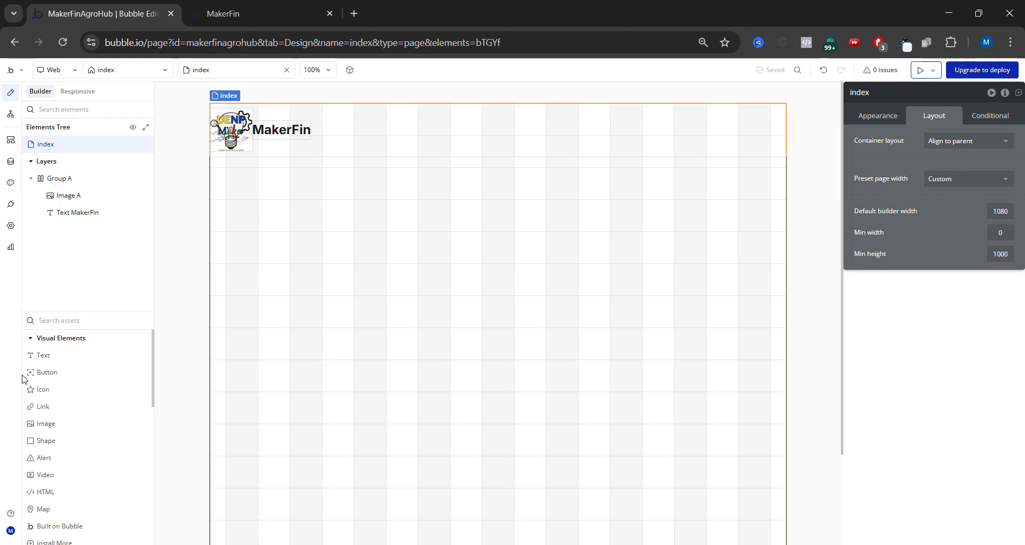
scroll(46, 391, "down", 5)
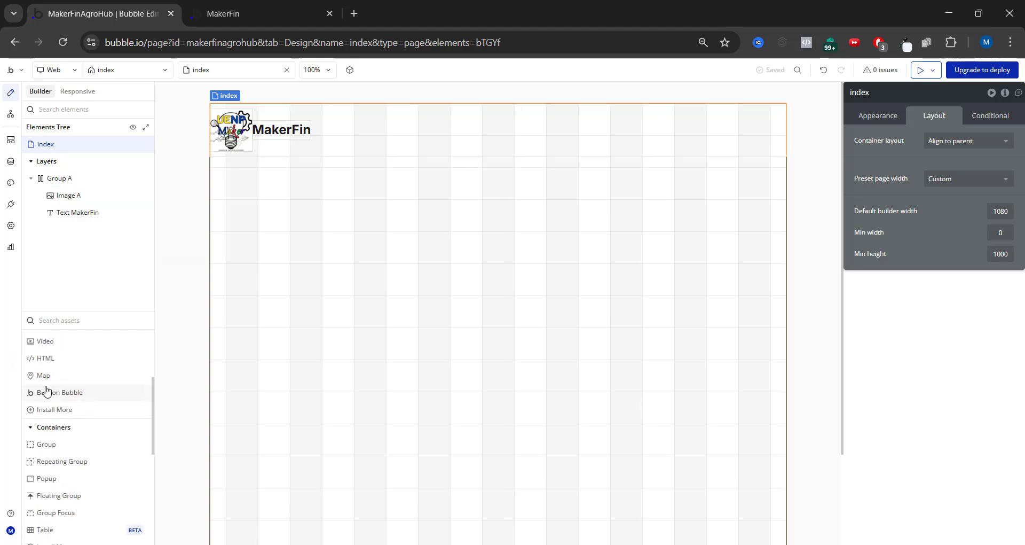
left_click_drag(43, 444, 553, 140)
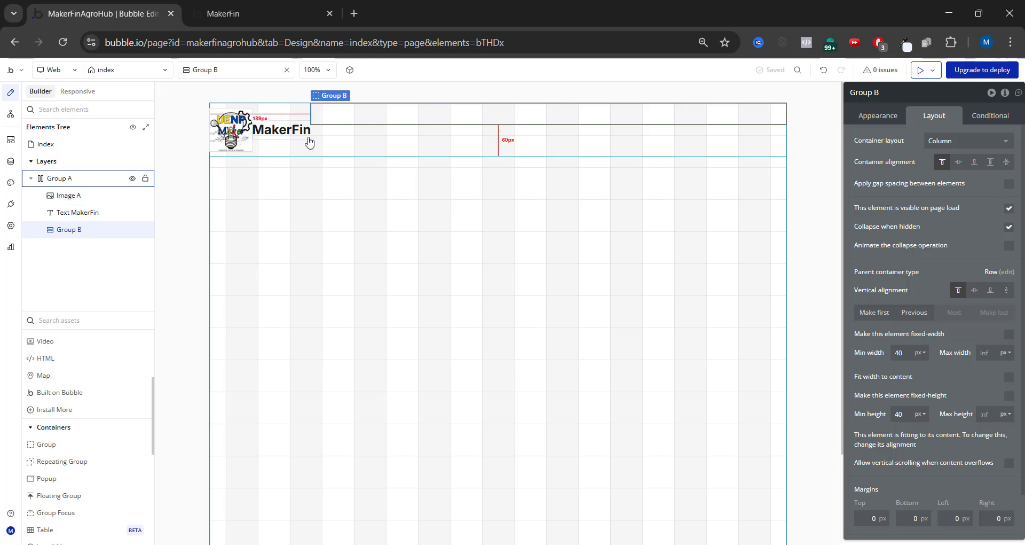
- Rename the outer group holding the logo and title as "Header" in the elements tree
double_click(64, 178)
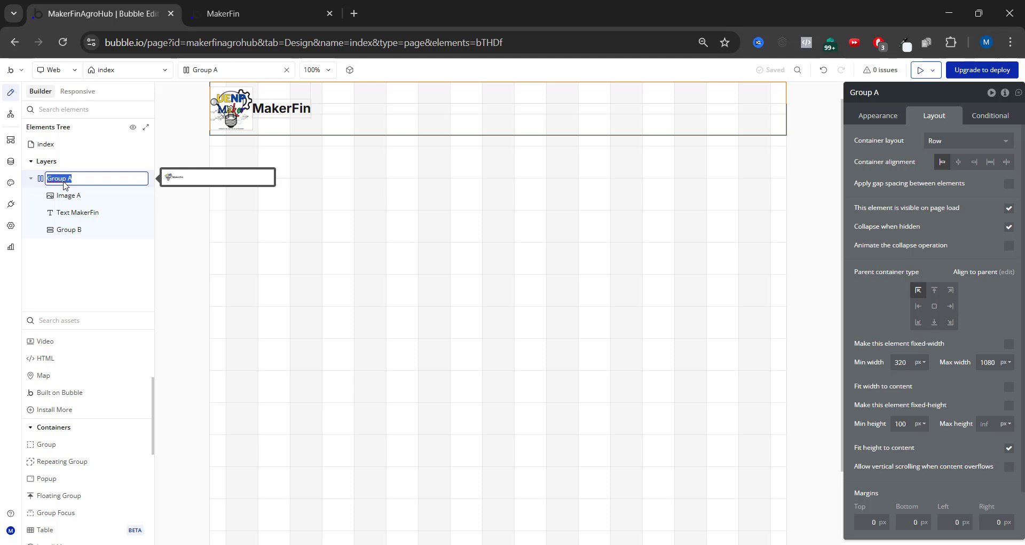
type("Header")
key("Return")
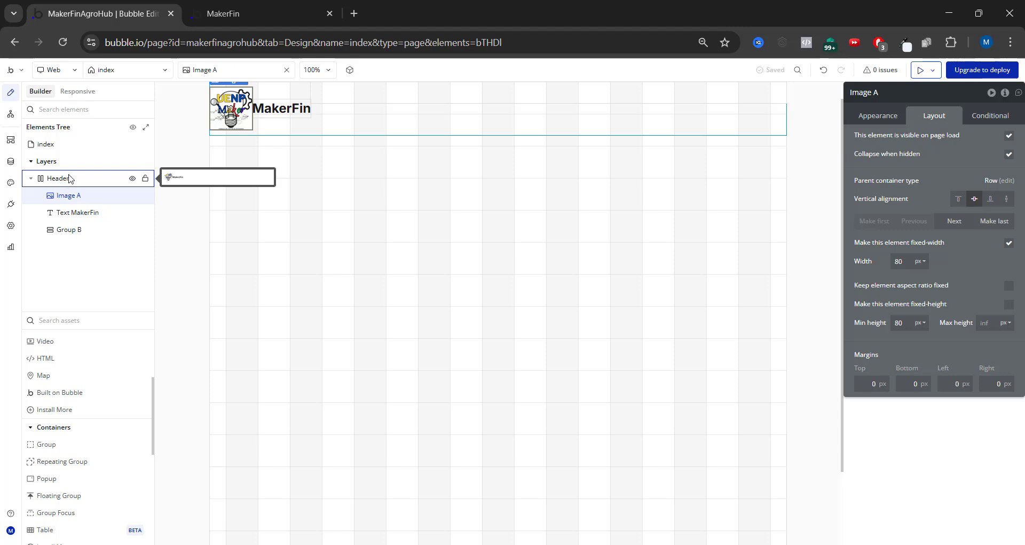
scroll(175, 132, "up", 1)
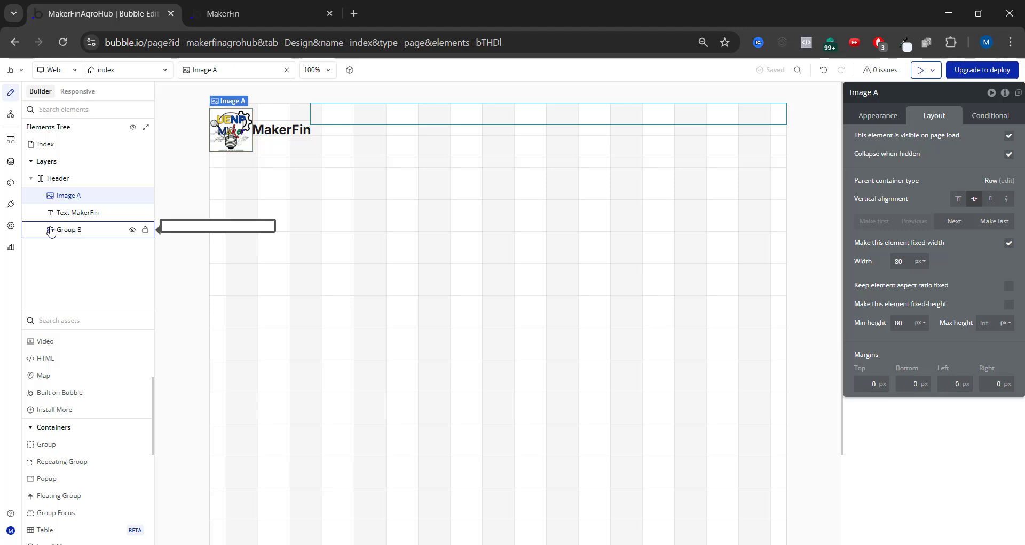
- Centre the nested group vertically within the header and set its container layout to Row
left_click(404, 116)
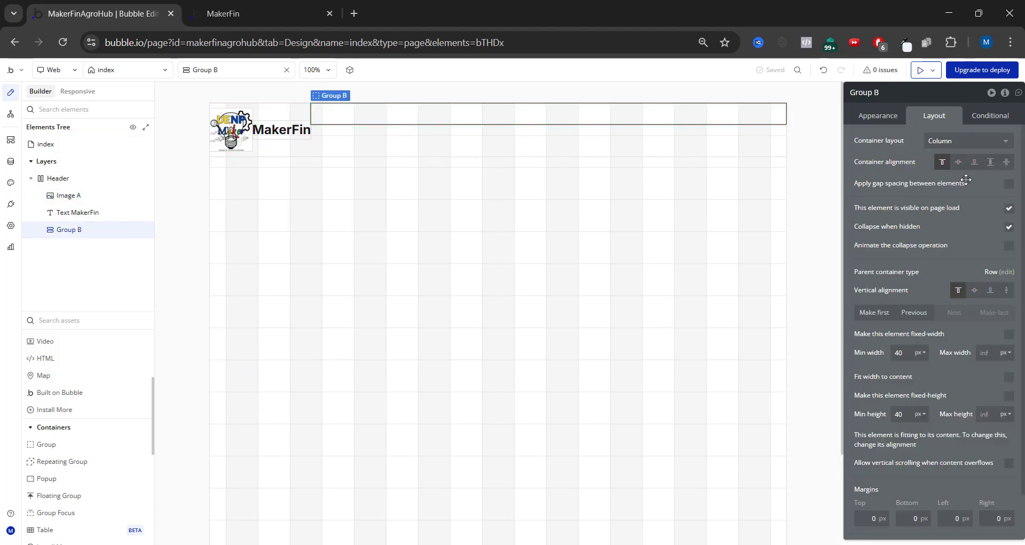
left_click(959, 162)
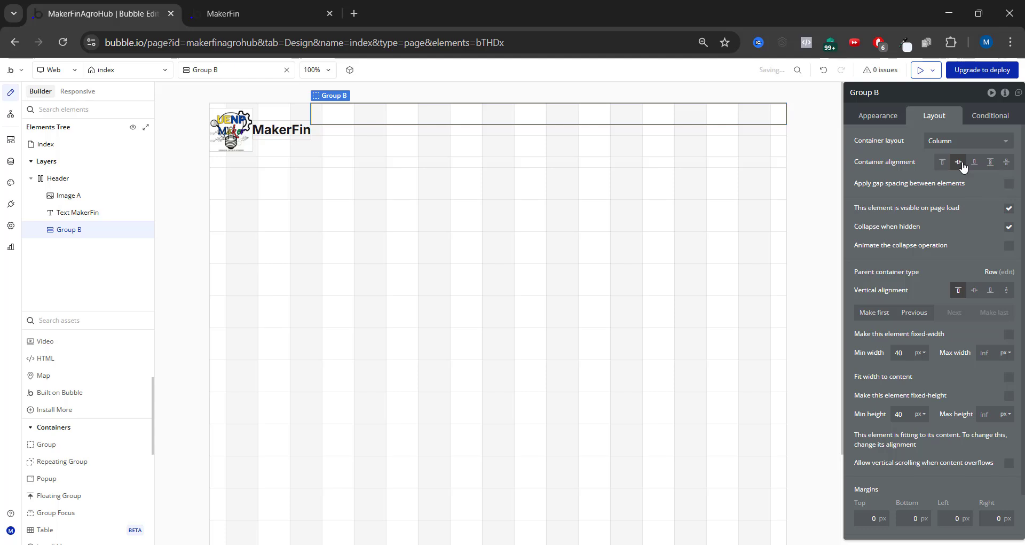
left_click(975, 291)
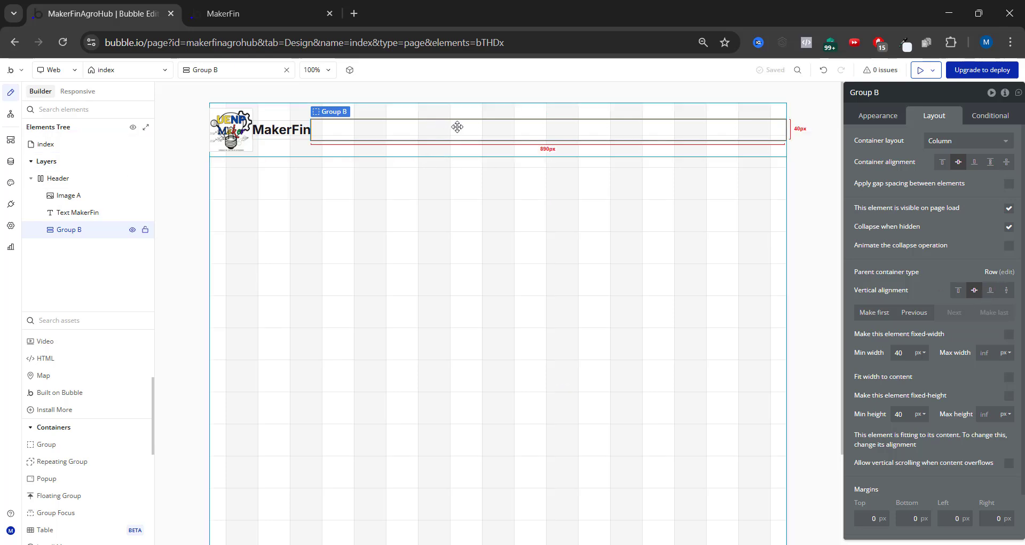
left_click(1015, 140)
left_click(964, 188)
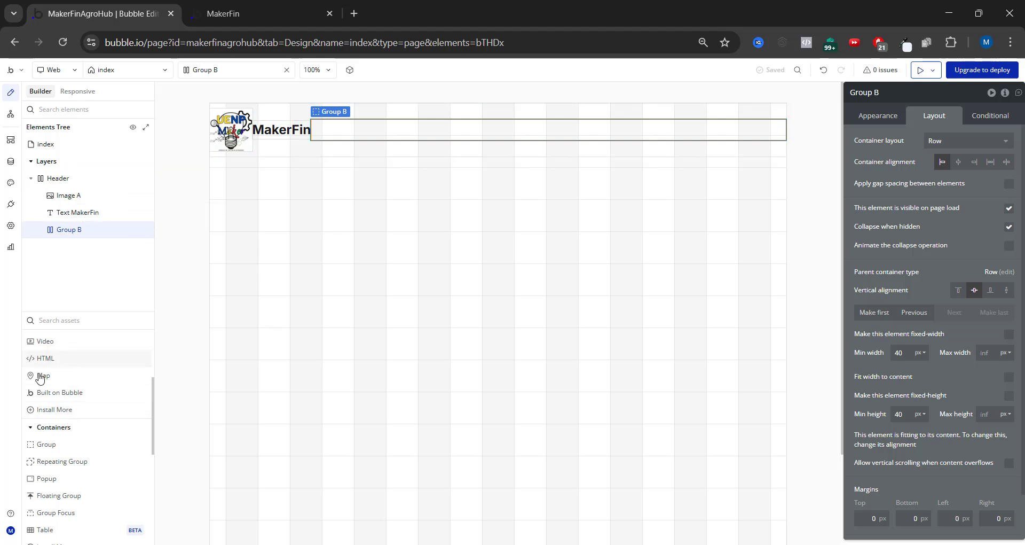
- Add a Text element reading "Nome do usuário" to the nested group and centre it vertically
scroll(54, 374, "up", 3)
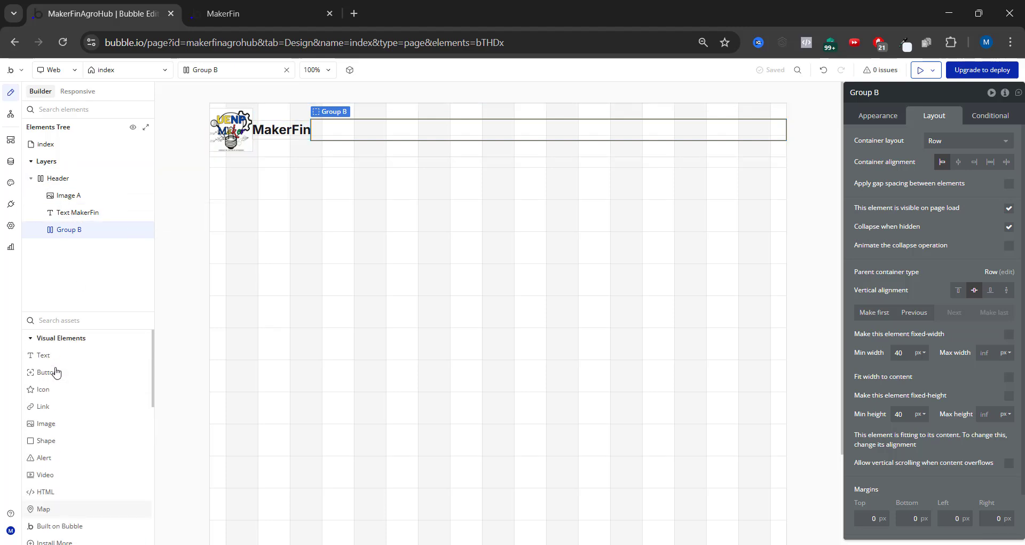
left_click_drag(54, 360, 620, 142)
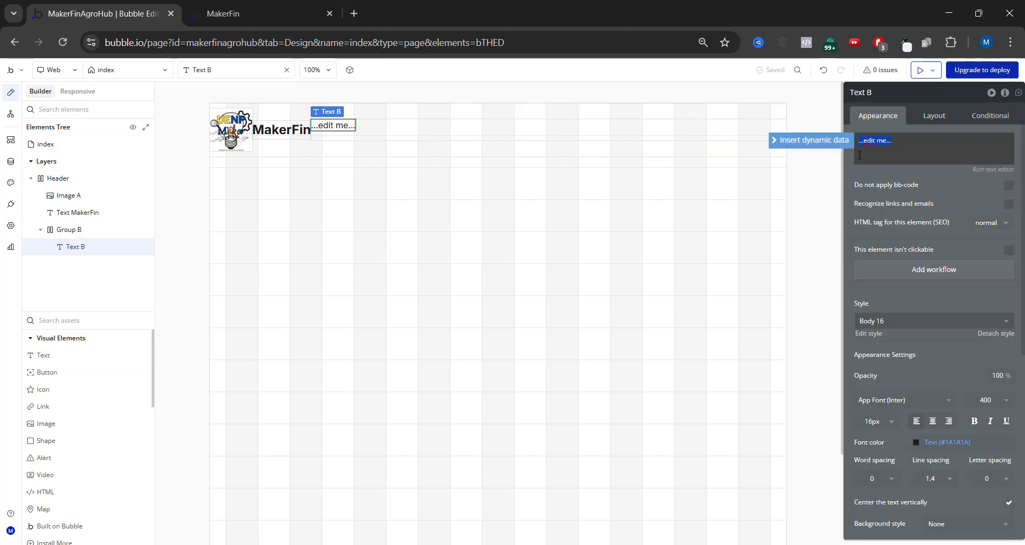
type("Nome do usua")
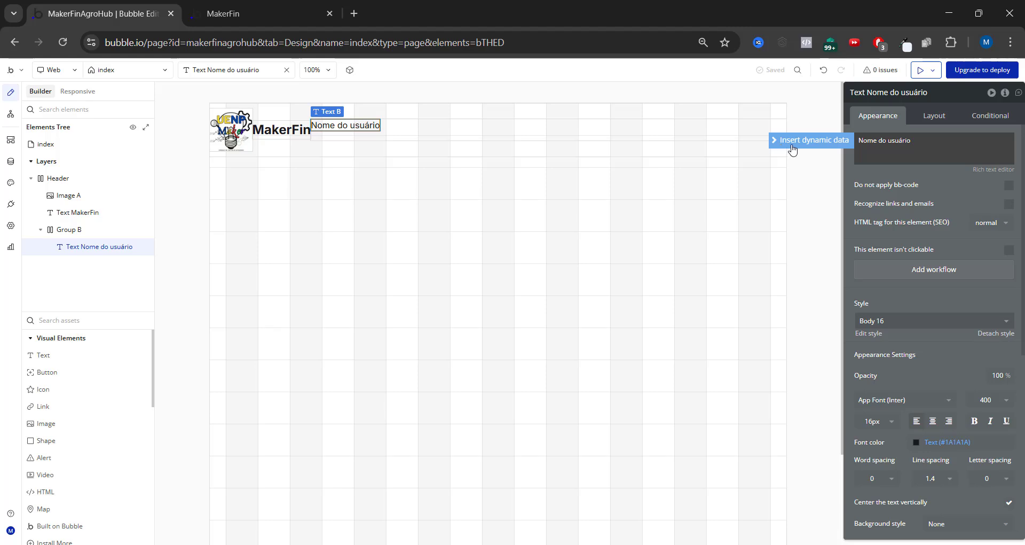
key("Return")
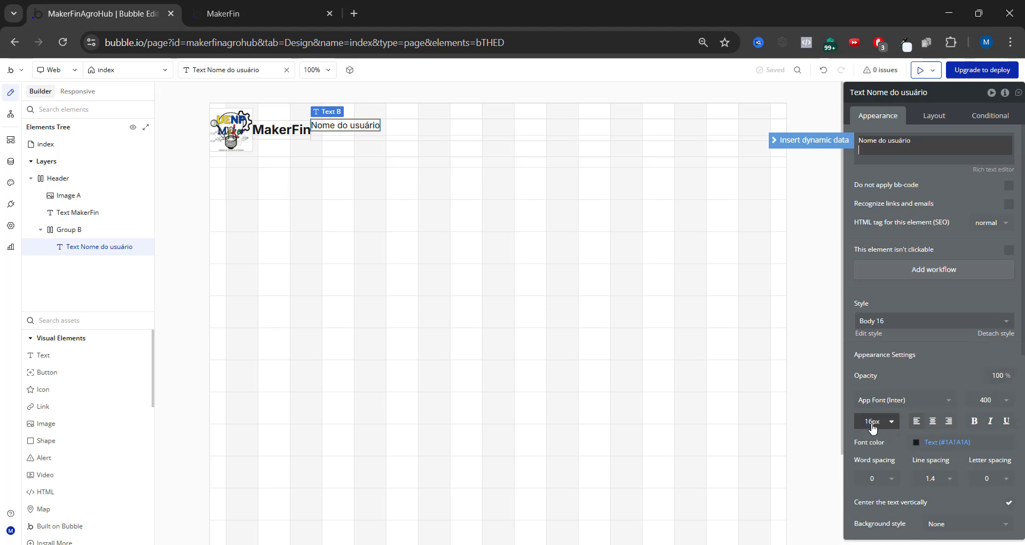
left_click(942, 116)
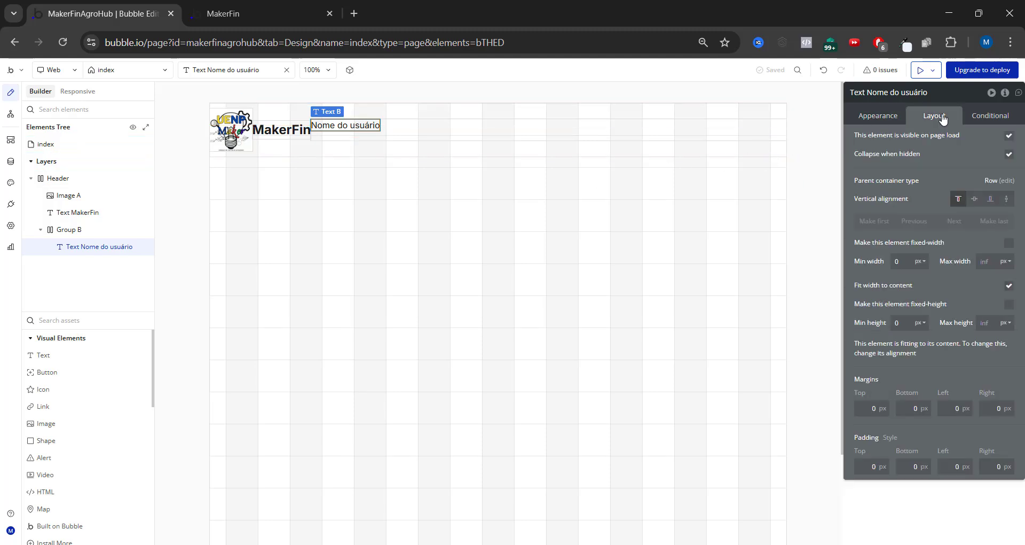
left_click(975, 199)
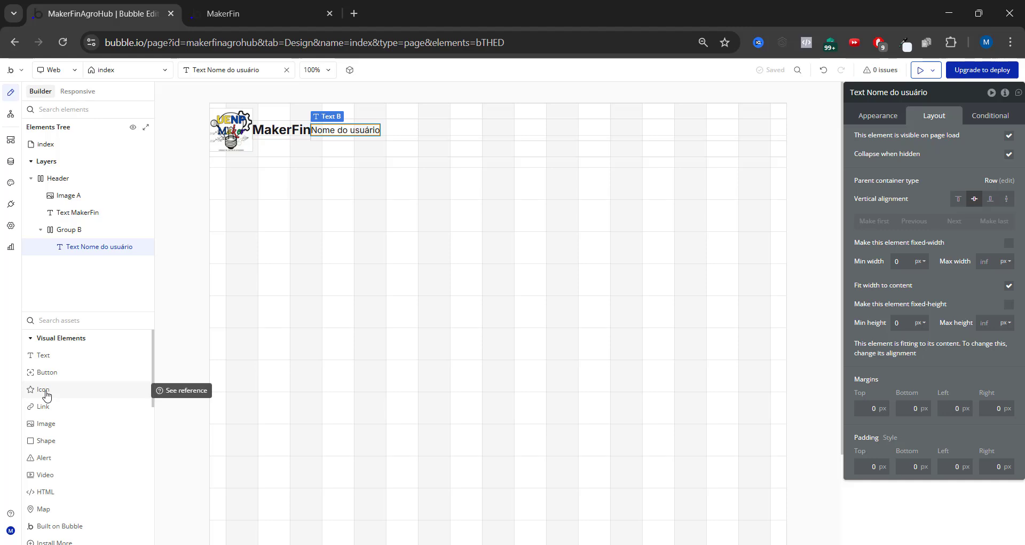
- Add a Logout icon after the user name text in the nested group and centre it vertically
left_click_drag(46, 395, 393, 131)
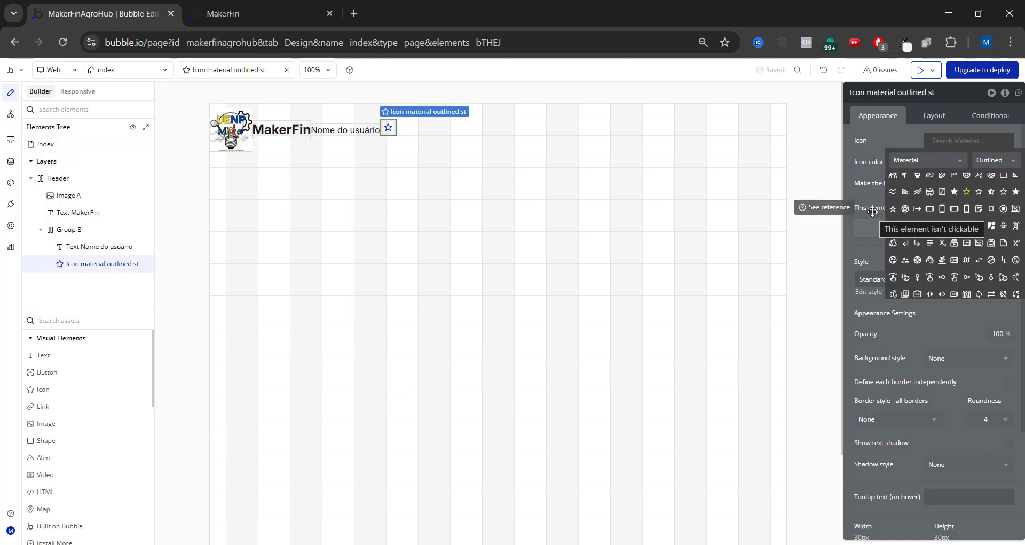
type("log")
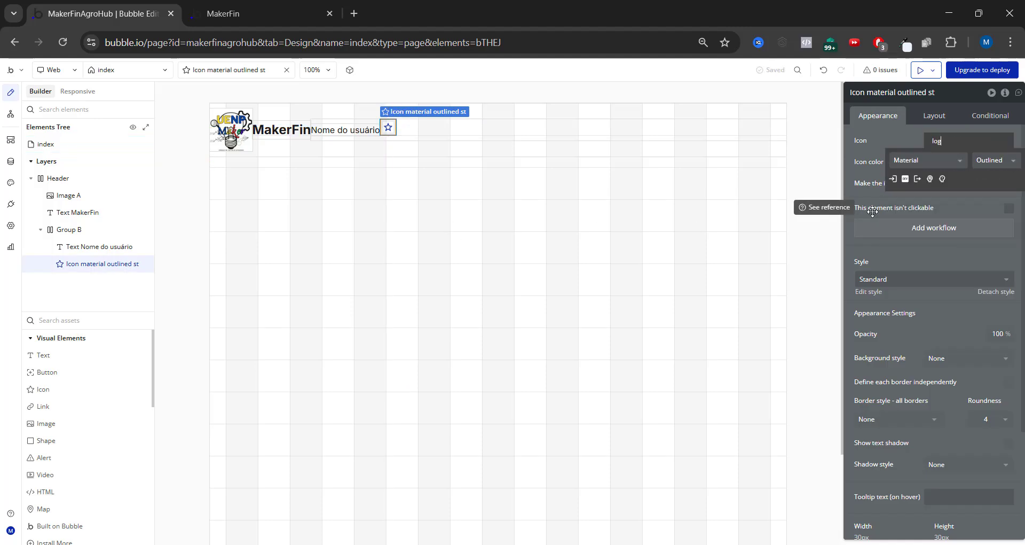
left_click(917, 180)
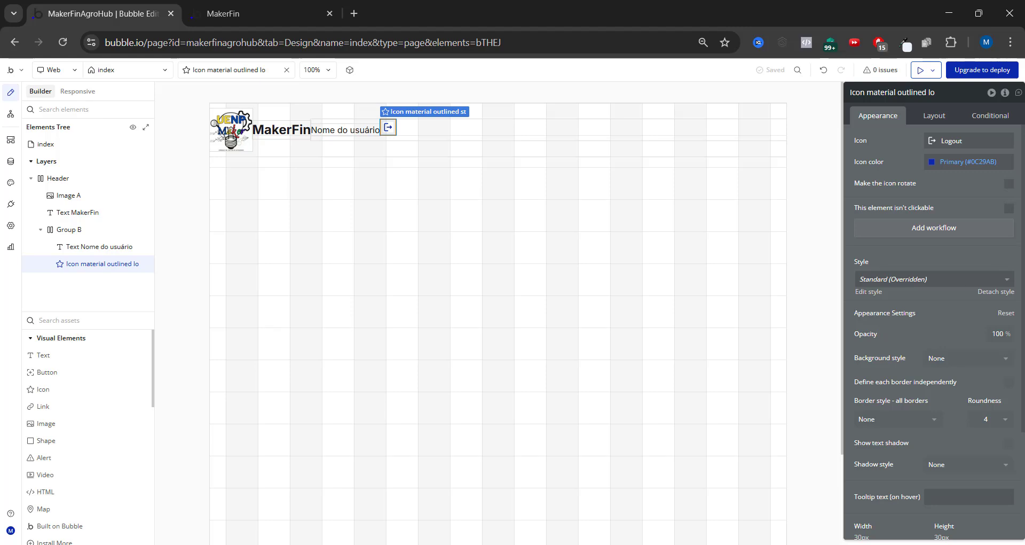
left_click(932, 116)
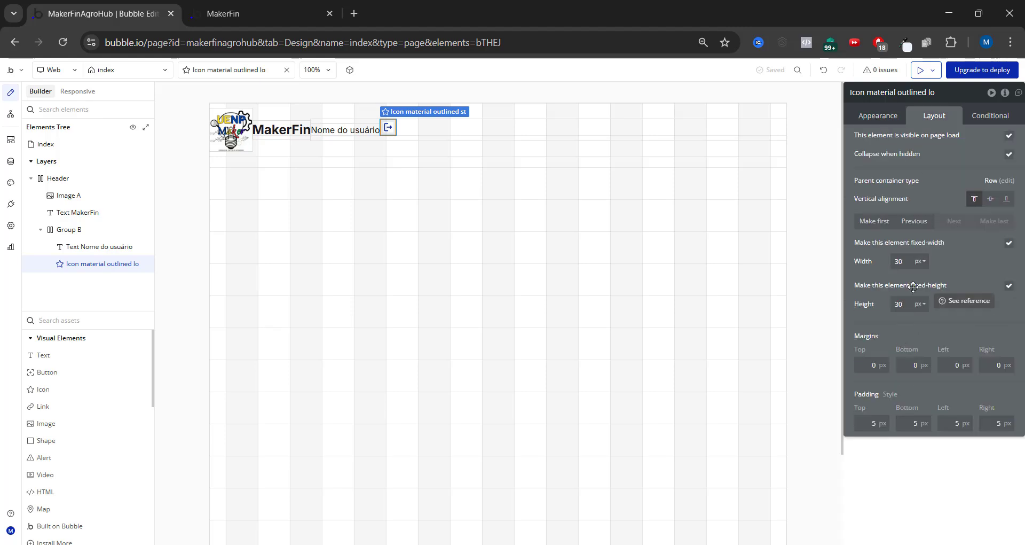
left_click(989, 201)
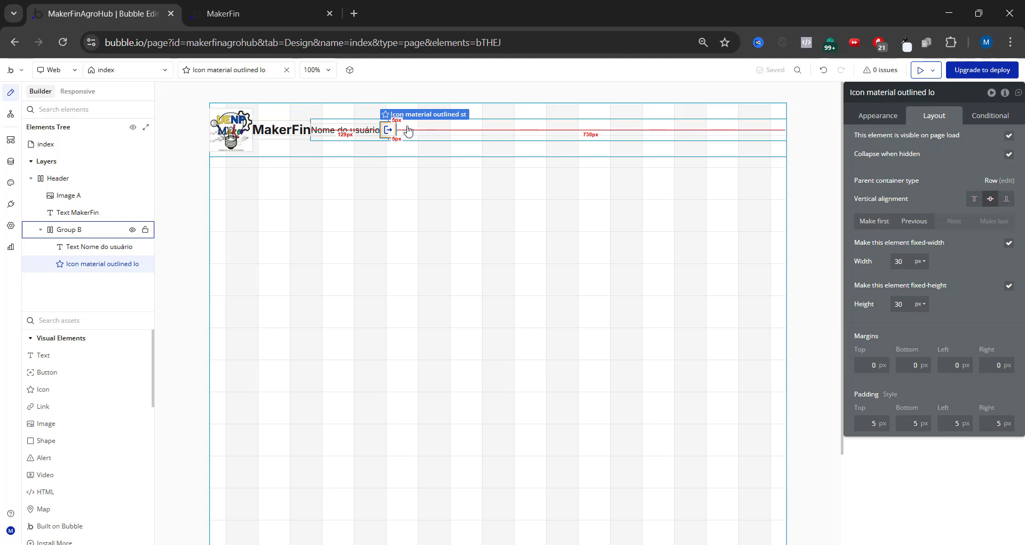
left_click(812, 187)
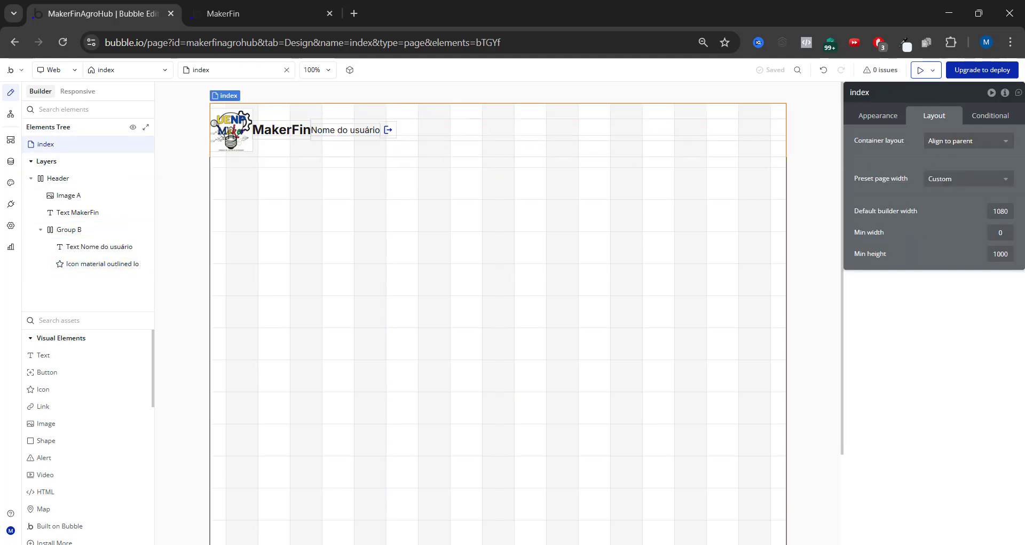
- Preview the page and check where the user name text and logout icon sit in the header
left_click(456, 125)
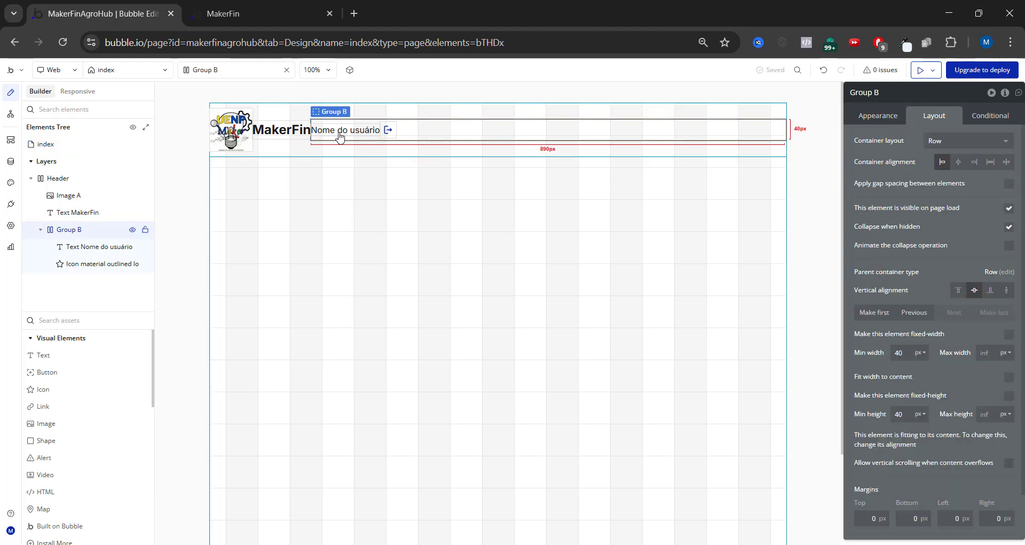
left_click(920, 70)
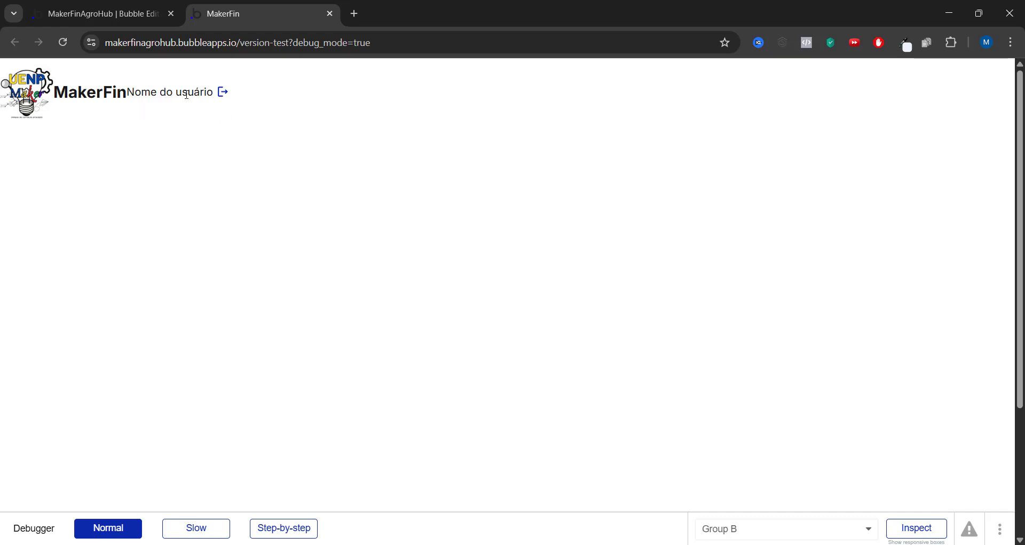
left_click_drag(130, 91, 248, 95)
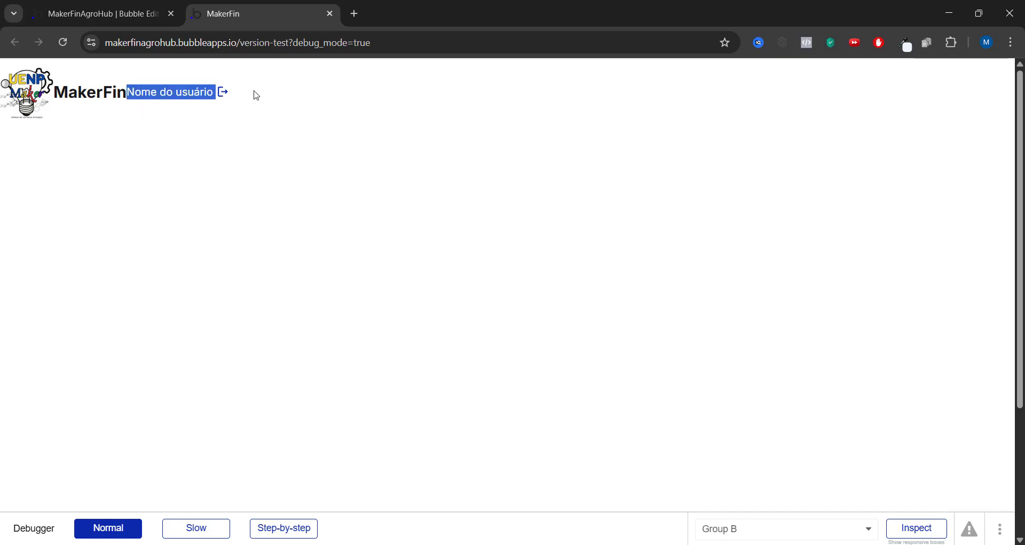
left_click(135, 100)
left_click_drag(128, 93, 254, 98)
left_click(225, 94)
left_click(151, 95)
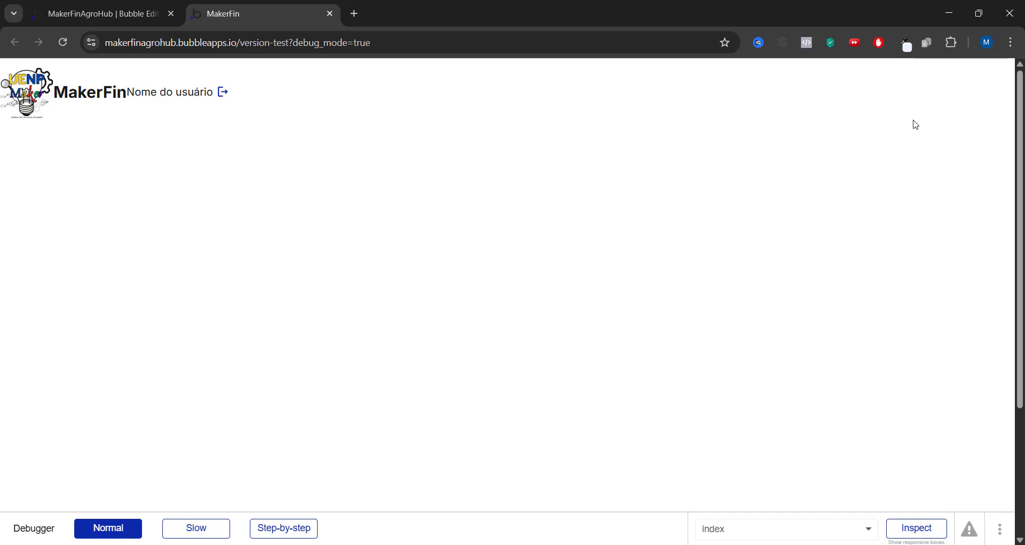
- Right-align the contents of the nested group holding the user name and logout icon, and check the page preview
left_click(89, 12)
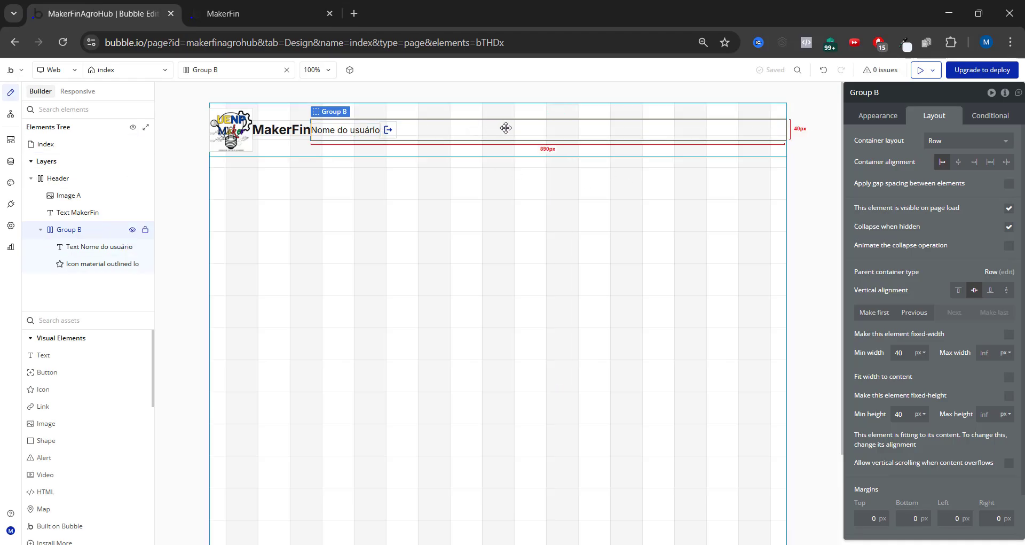
left_click(975, 164)
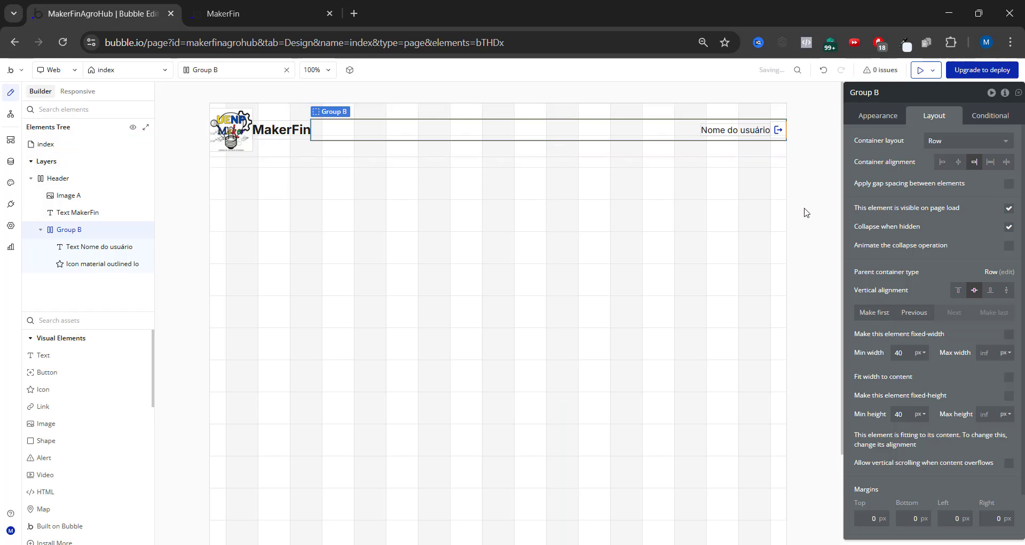
left_click(304, 11)
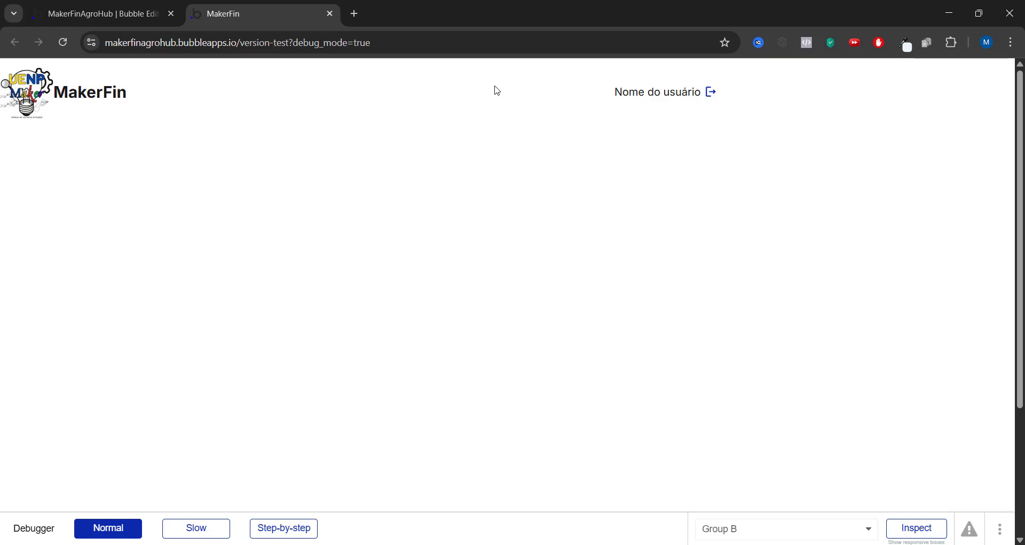
left_click(713, 90)
- Centre the Header group horizontally on the page and check the reloaded preview
left_click(82, 11)
left_click(641, 147)
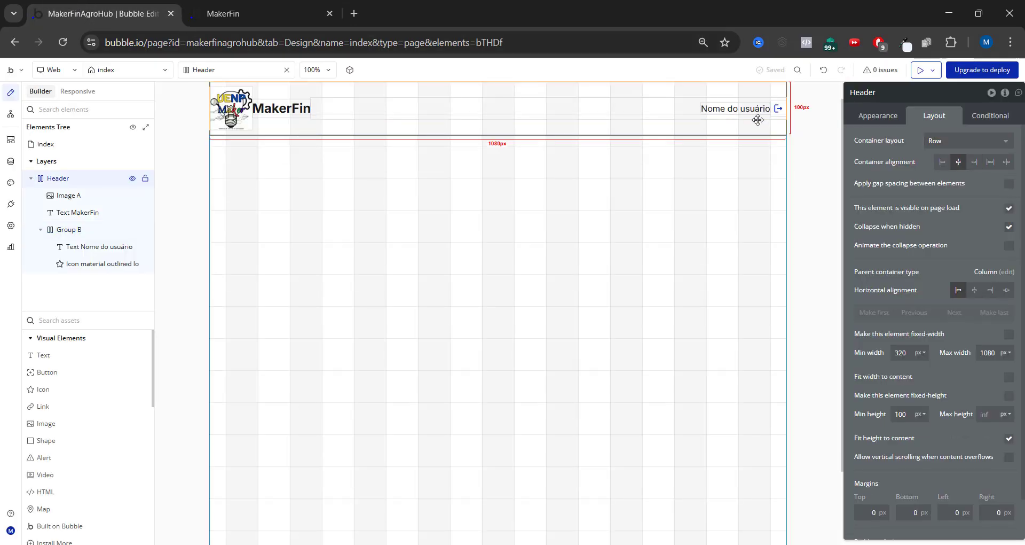
scroll(764, 112, "up", 1)
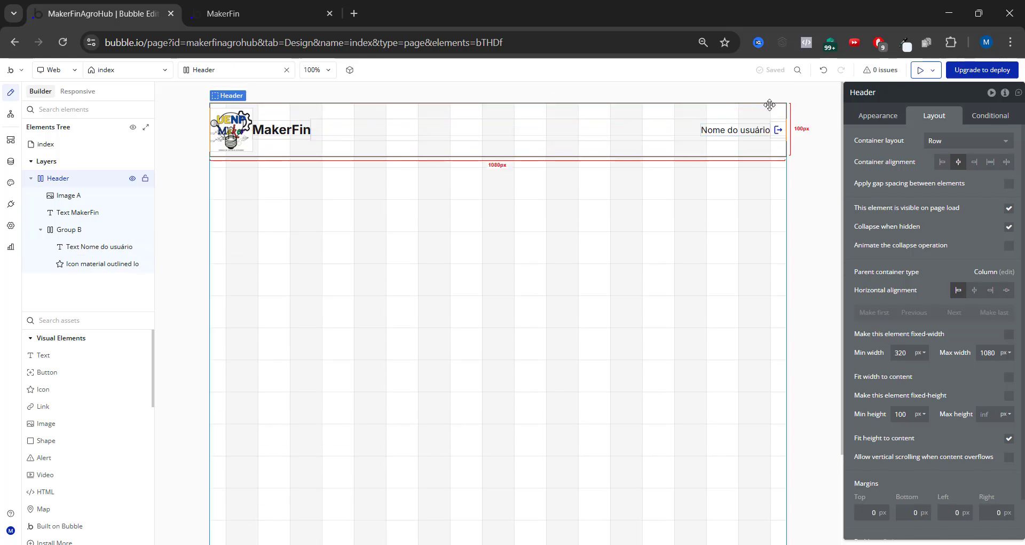
left_click(58, 178)
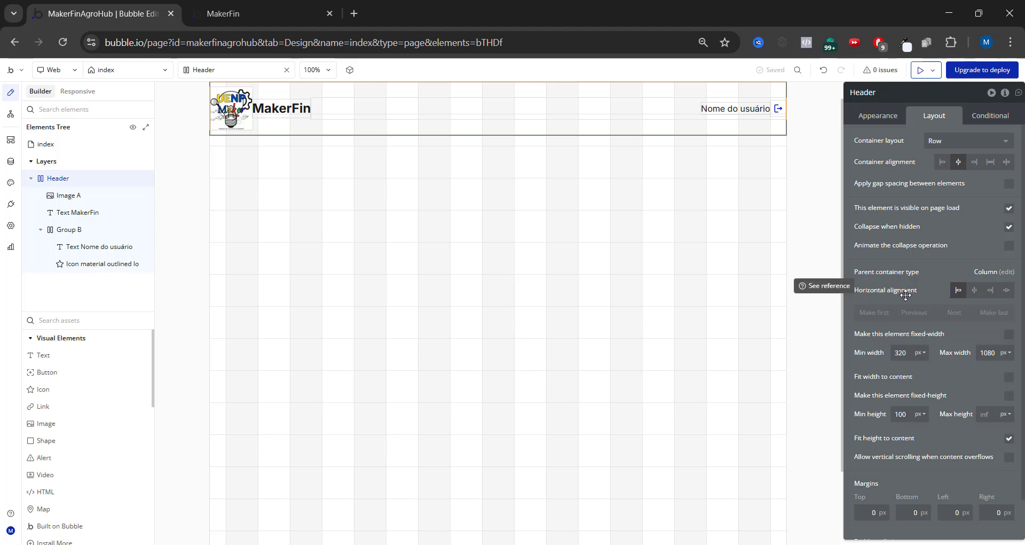
left_click(975, 292)
left_click(234, 13)
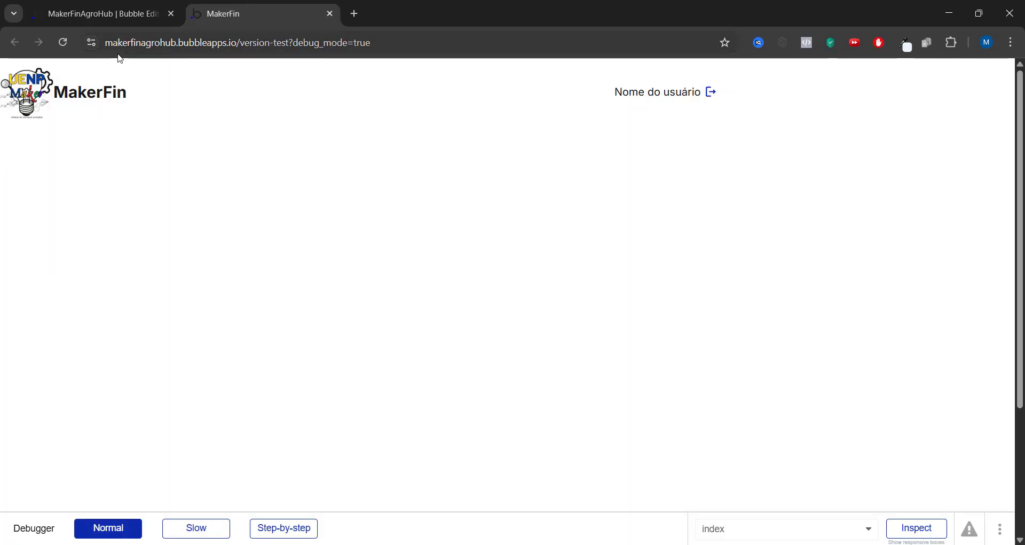
left_click(63, 43)
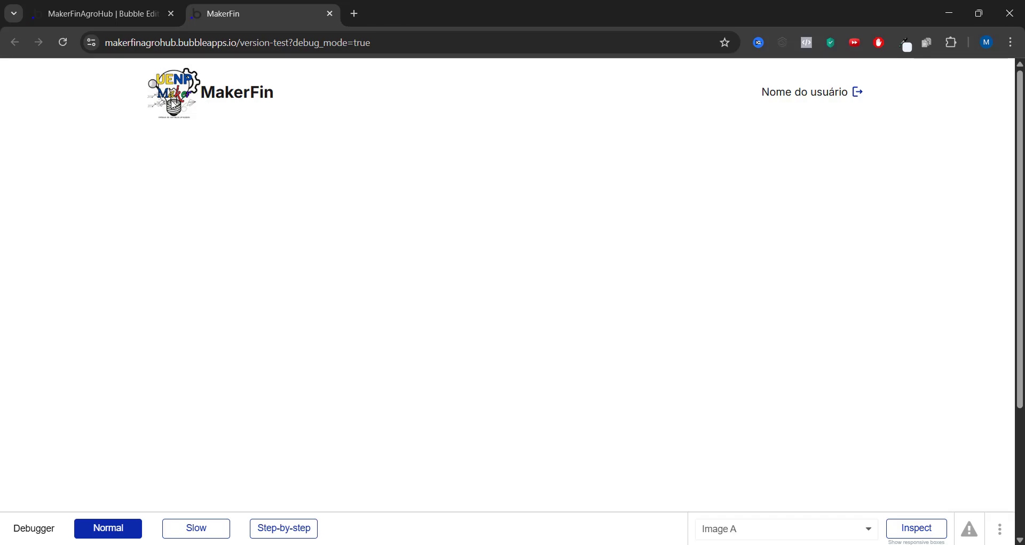
left_click(101, 14)
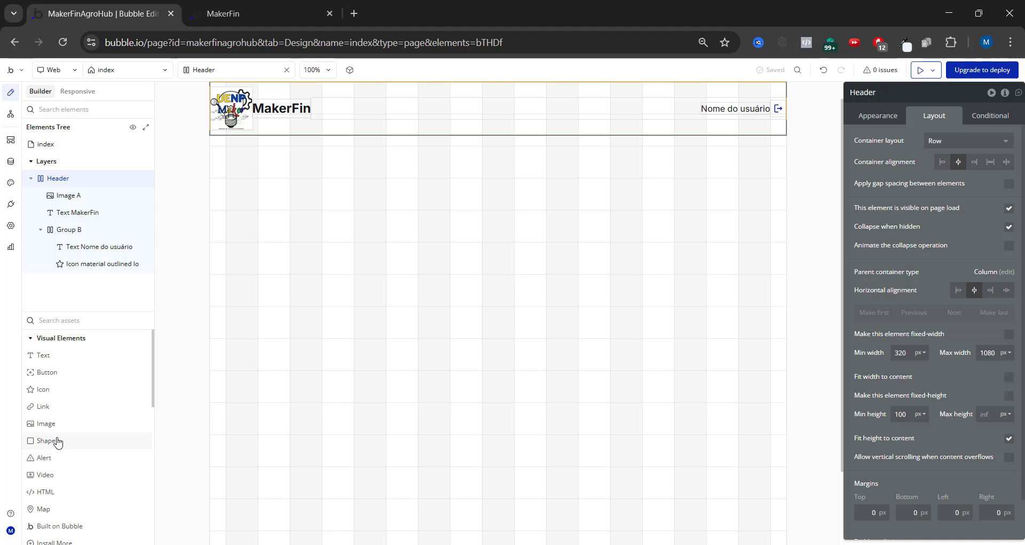
- Insert an empty group in the header between the logo and the MakerFin title, with a Fixed container layout
scroll(58, 441, "down", 3)
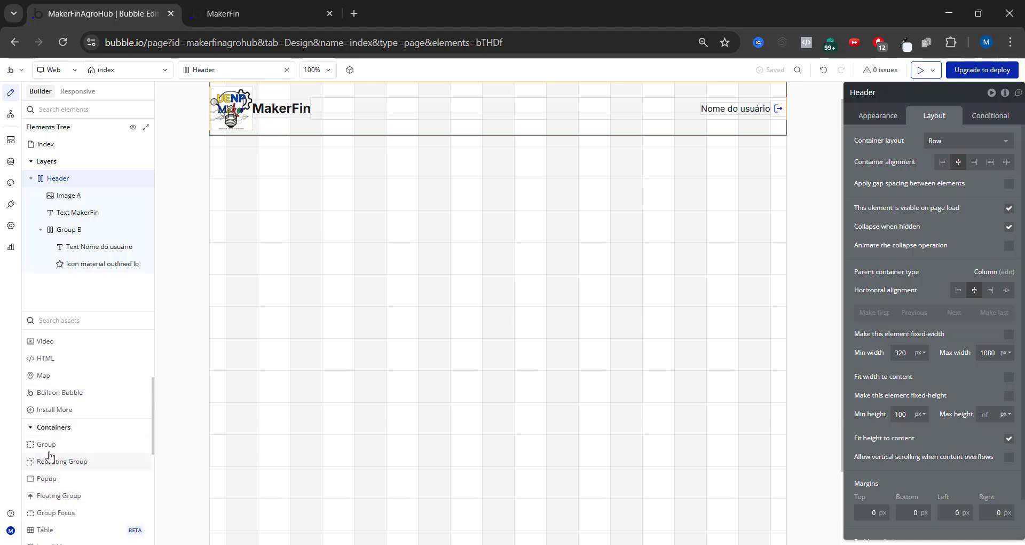
left_click(47, 444)
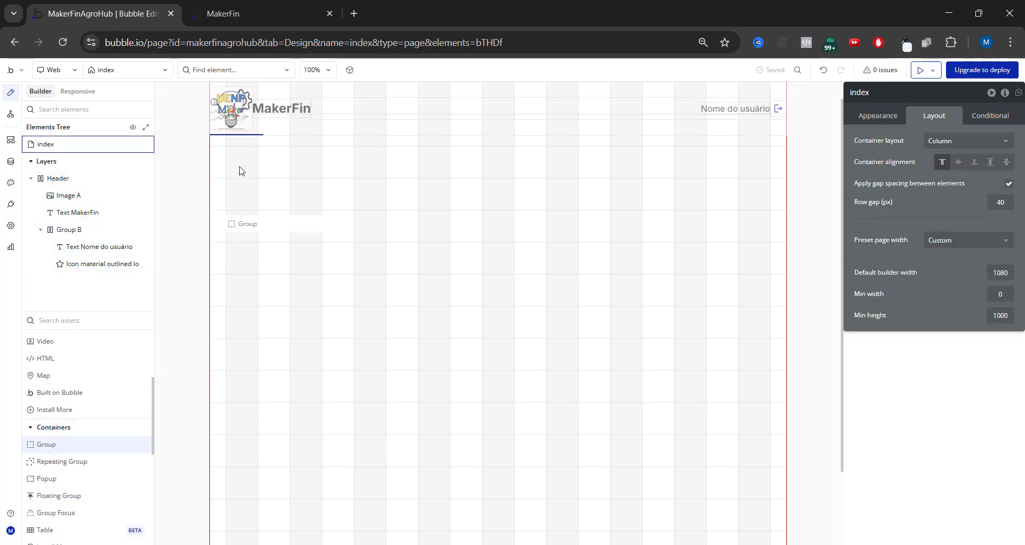
left_click(254, 117)
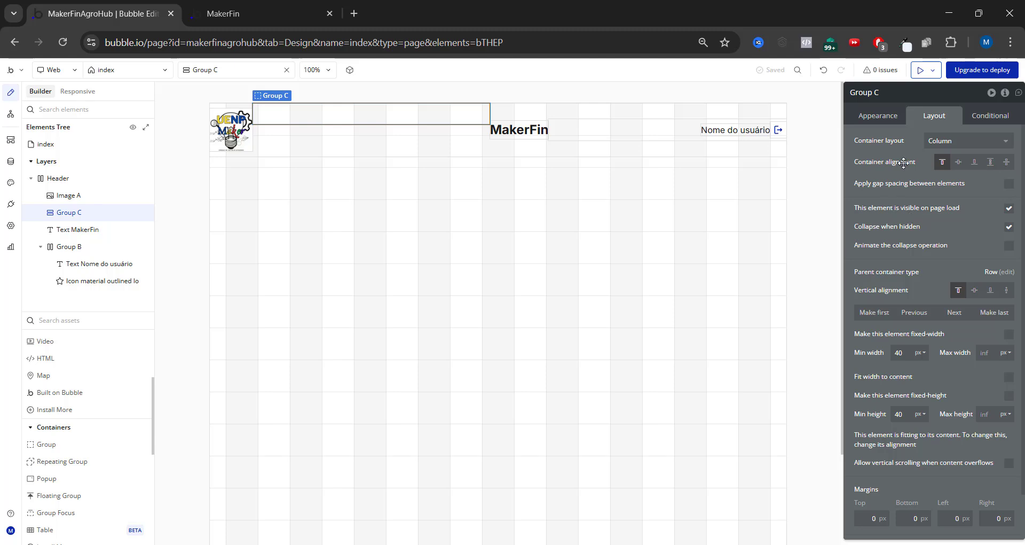
left_click(959, 140)
left_click(953, 205)
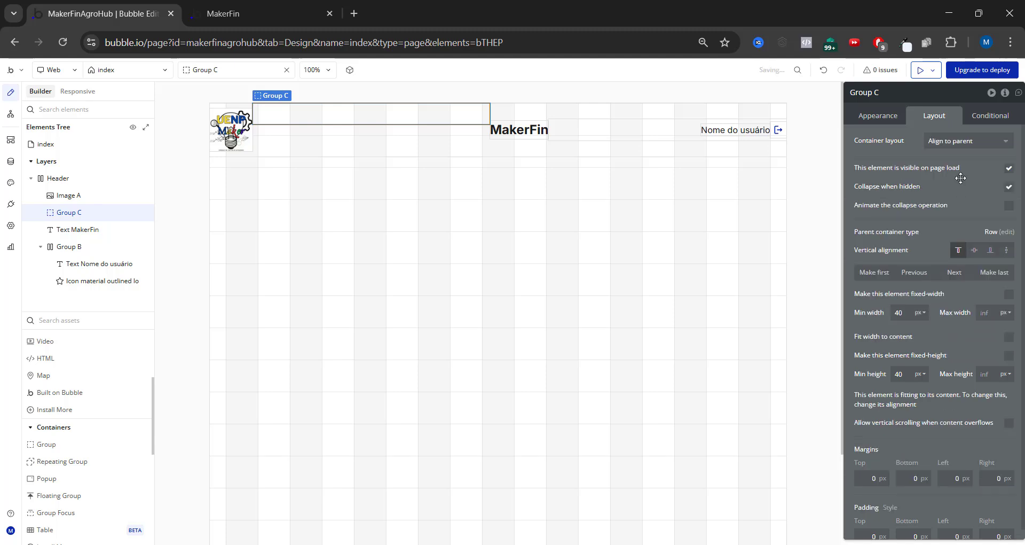
left_click(965, 142)
left_click(961, 221)
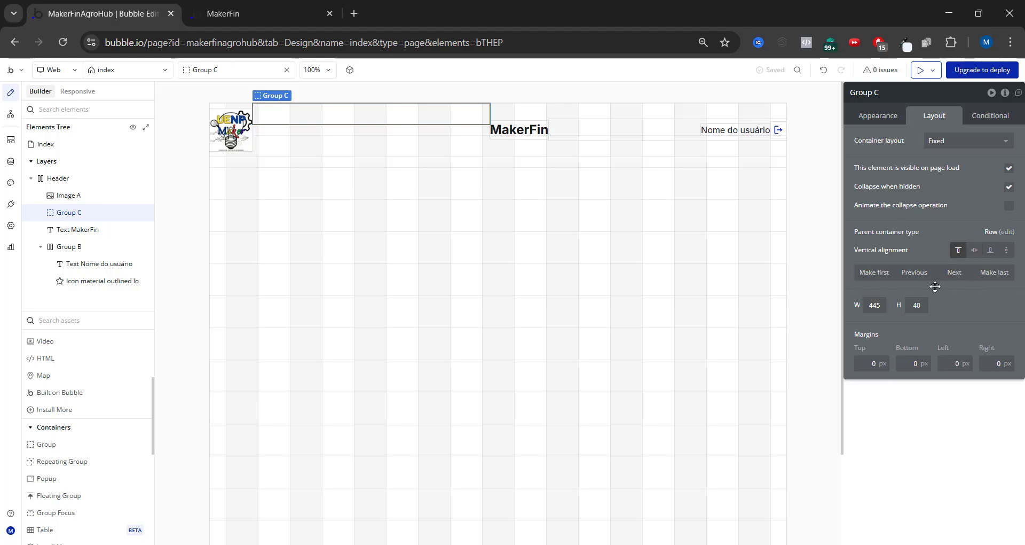
- Set the empty spacer group's width to 20 and centre it vertically in the header
left_click(878, 305)
type("40")
key("Return")
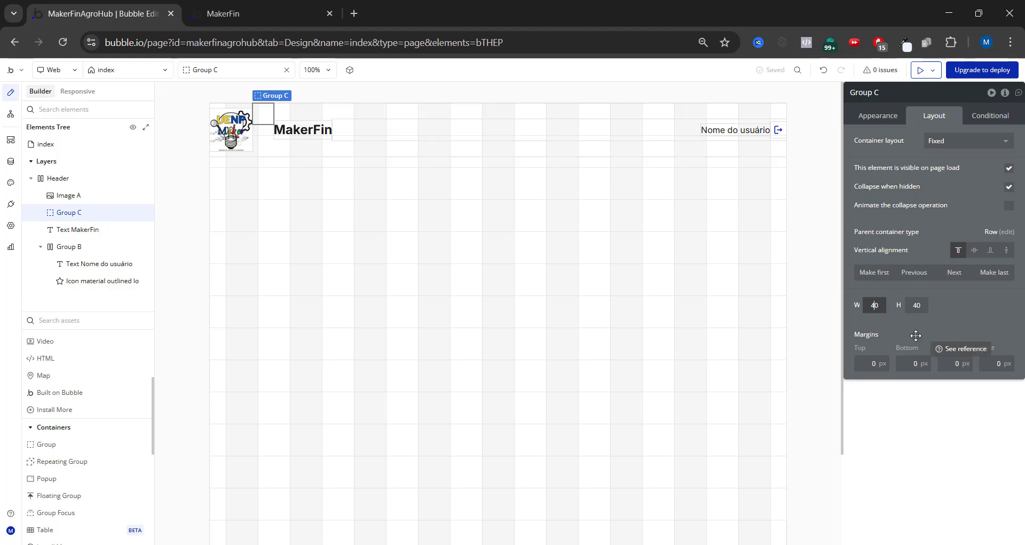
key("Return")
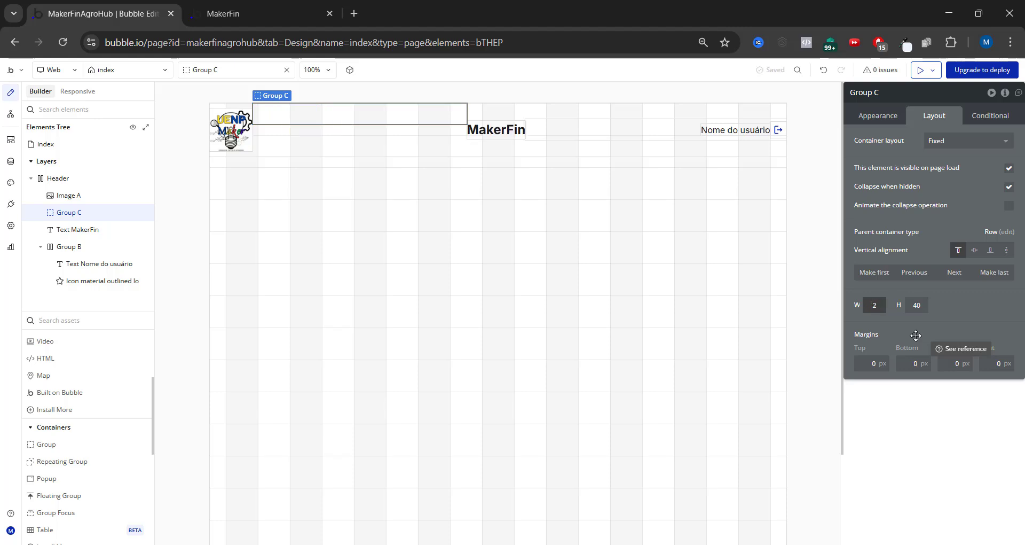
key("Return")
type("0")
key("Return")
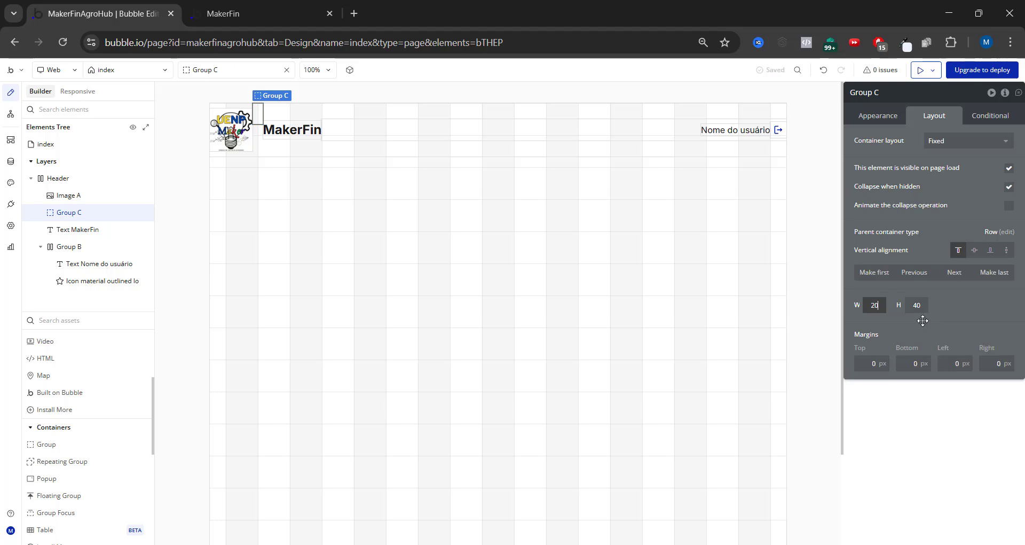
left_click(967, 308)
left_click(974, 250)
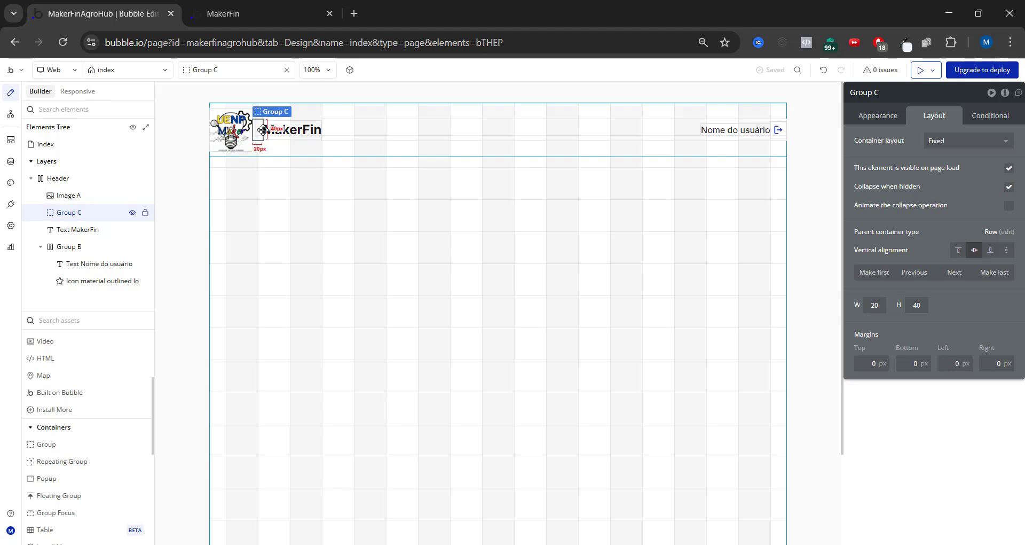
- Preview the page and check the spacing between the logo and the MakerFin title
left_click(247, 17)
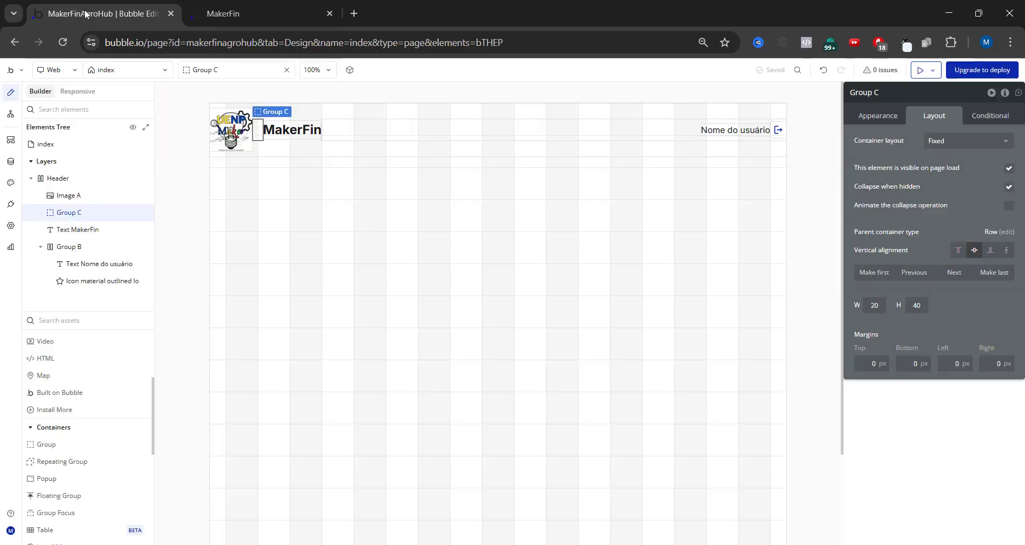
left_click(101, 13)
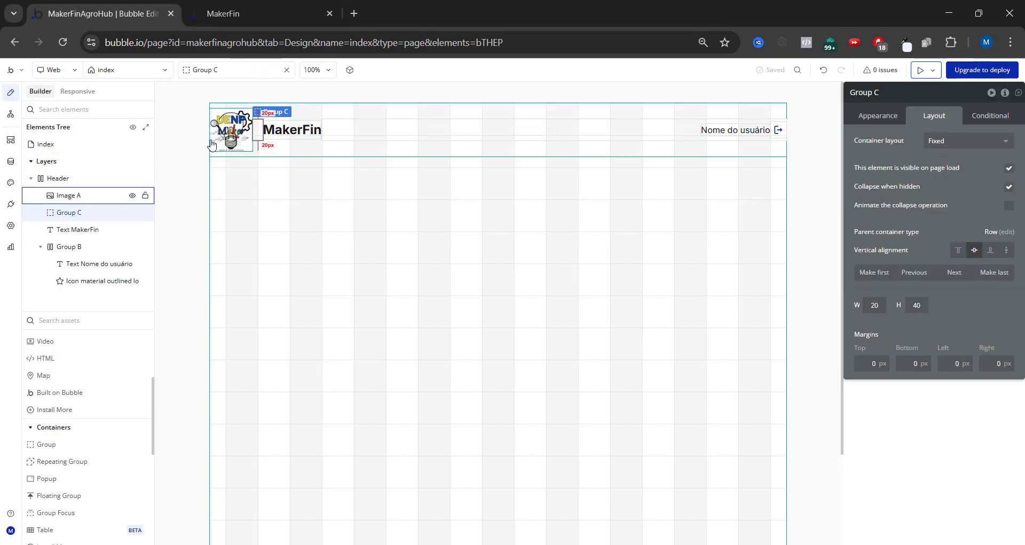
key("ctrl+Tab")
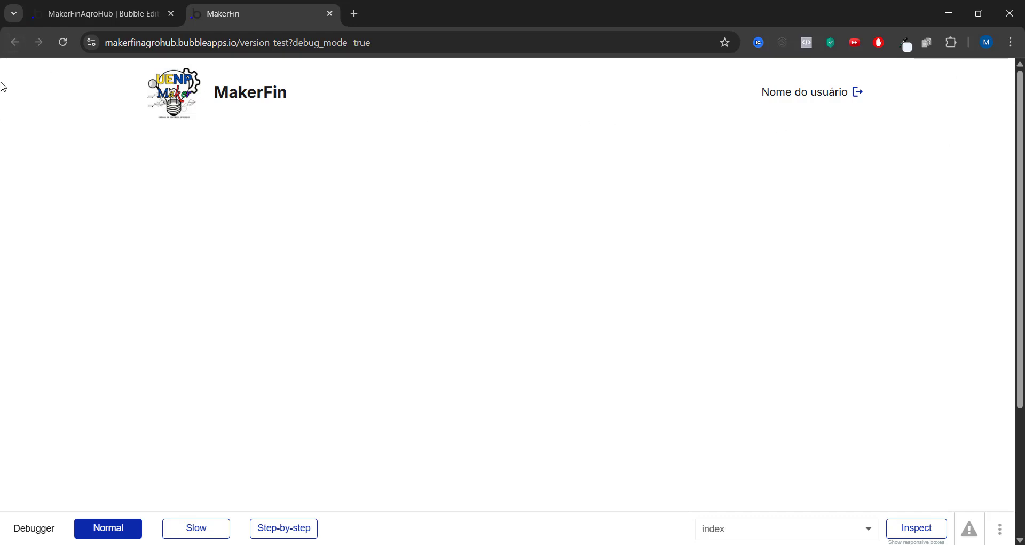
key("ctrl+1")
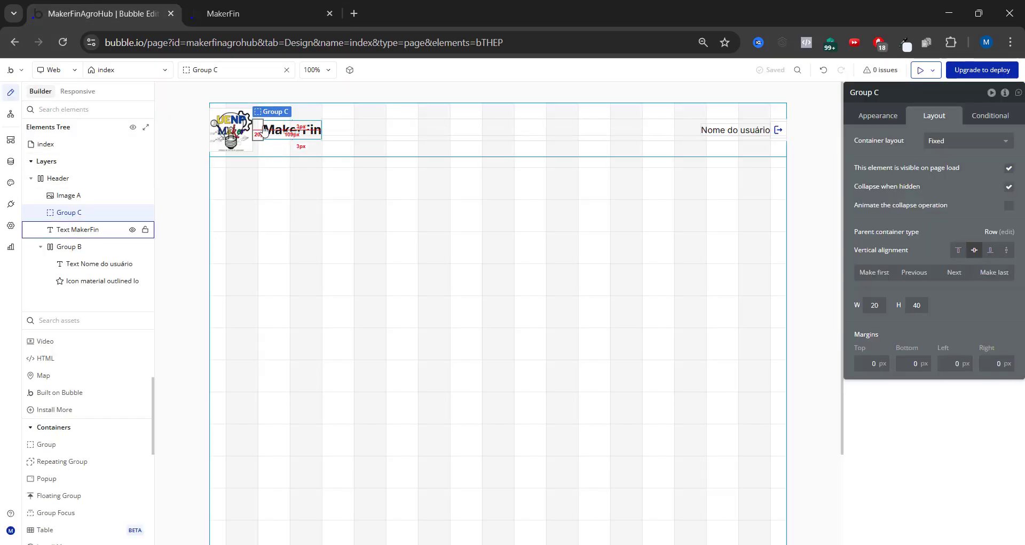
- Duplicate the spacer group and move the copy to the start of the header, before the logo image
key("ctrl+d")
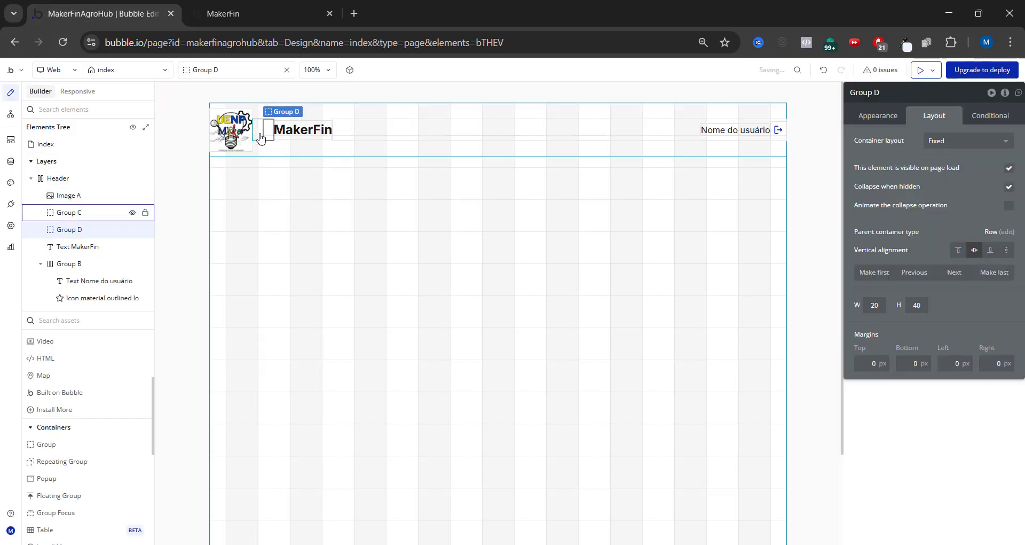
left_click_drag(255, 133, 206, 133)
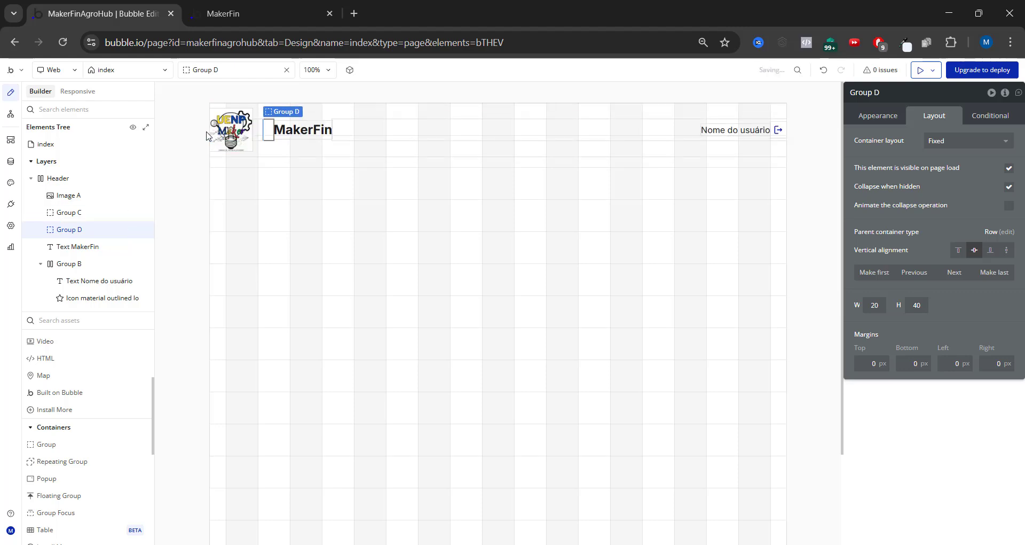
left_click_drag(269, 130, 194, 132)
left_click_drag(73, 230, 75, 195)
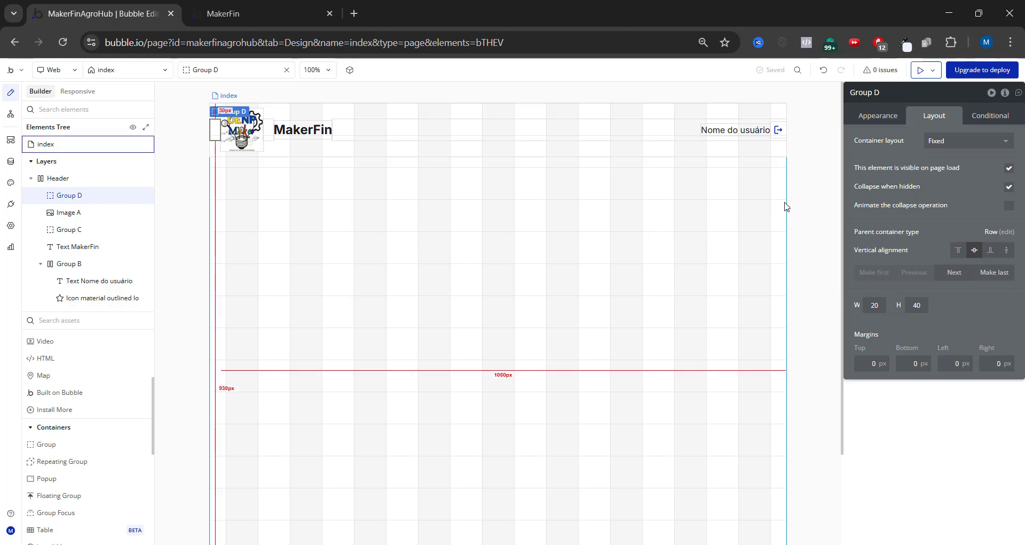
- Apply gap spacing to the group holding the user name and logout icon, with a column gap of 20 px
left_click(820, 195)
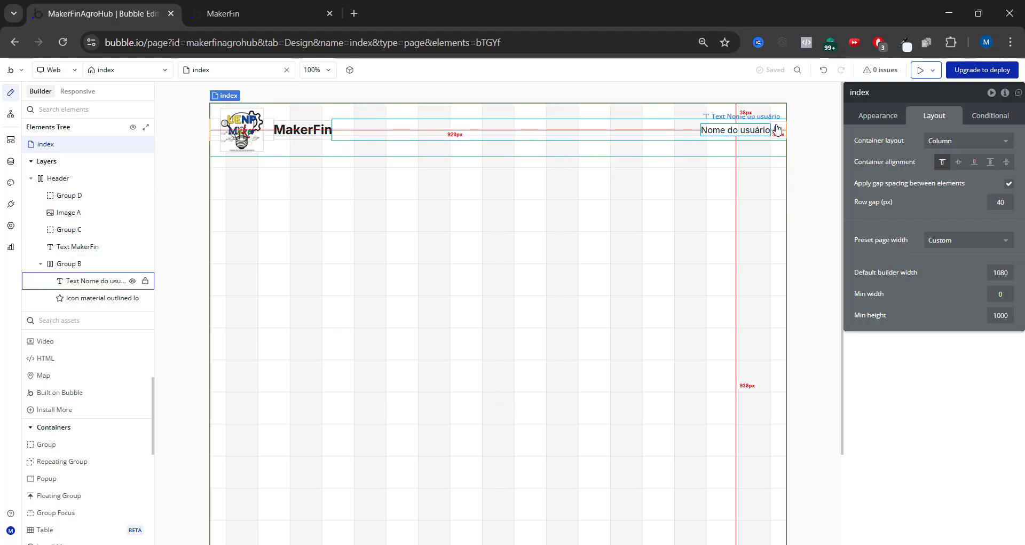
left_click(688, 129)
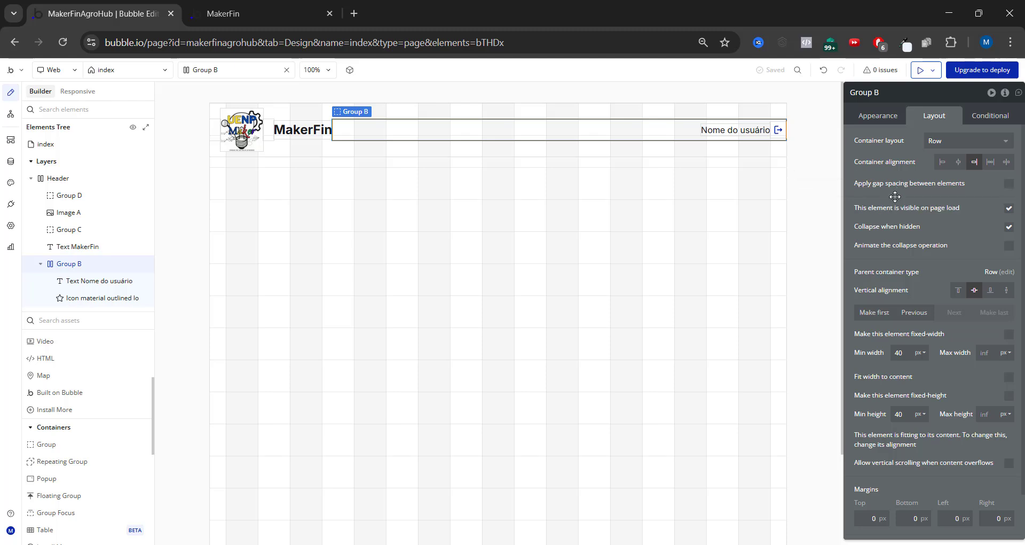
left_click(1009, 184)
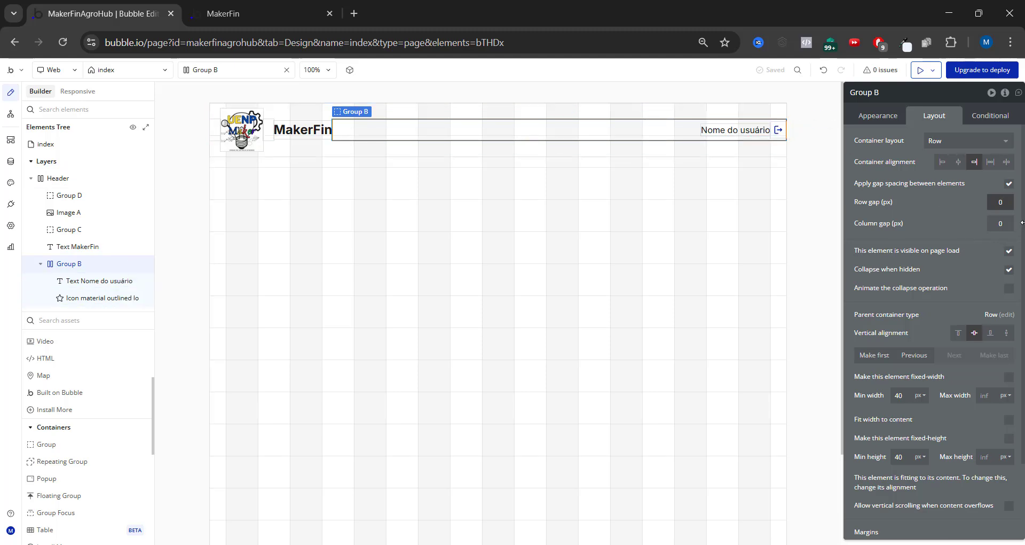
key("Return")
key("BackSpace")
left_click(1000, 224)
type("13")
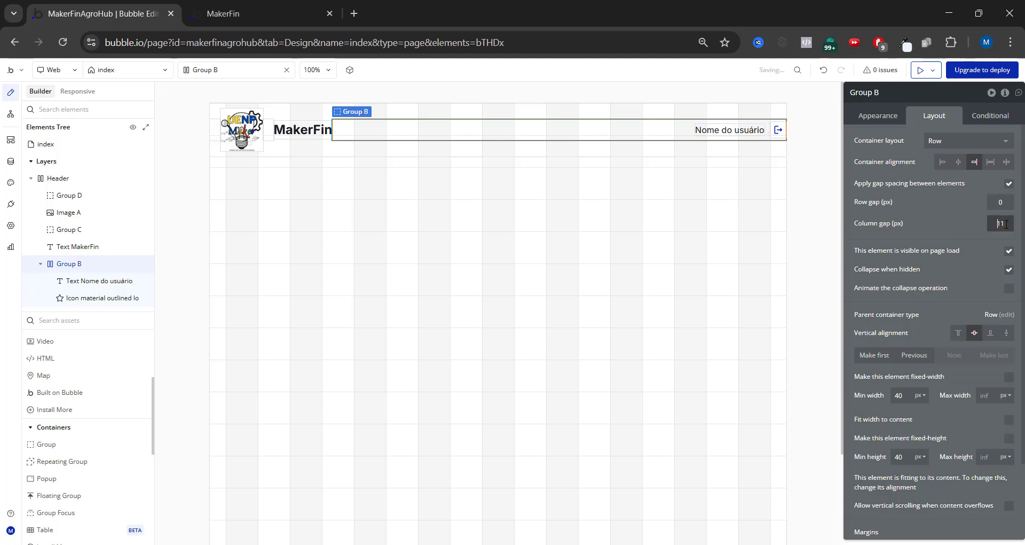
key("Up")
key("Up")
key("Up")
key("Up")
key("Up")
key("Up")
key("Up")
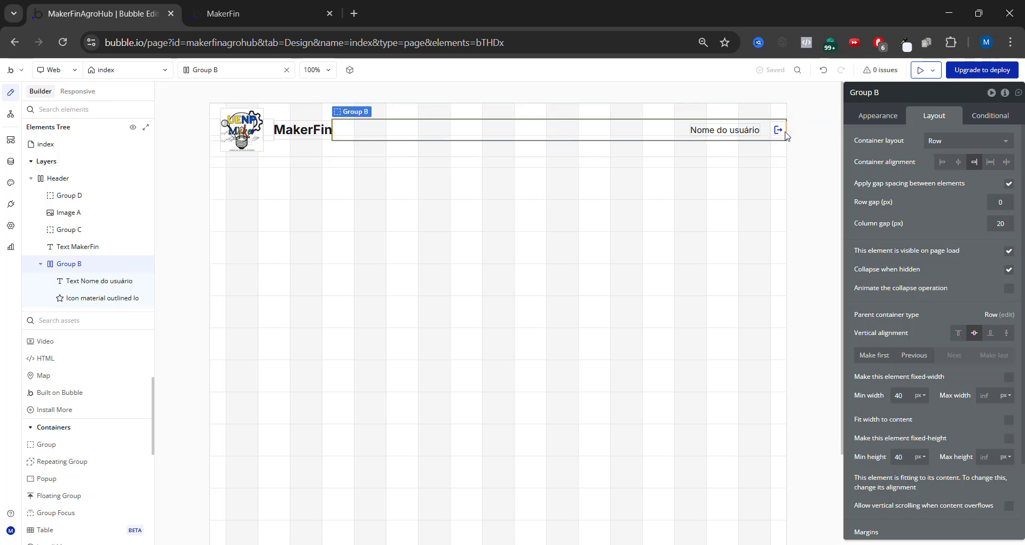
- Copy the spacer group beside the title and place the copy at the end of the header, after the logout icon's group
left_click(271, 128)
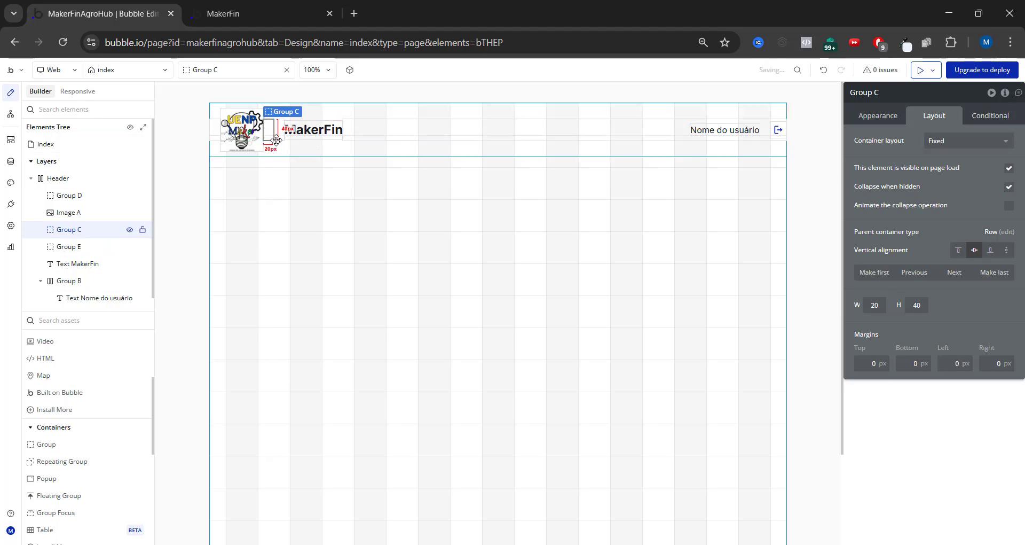
key("ctrl+c")
key("ctrl+v")
left_click_drag(277, 131, 800, 140)
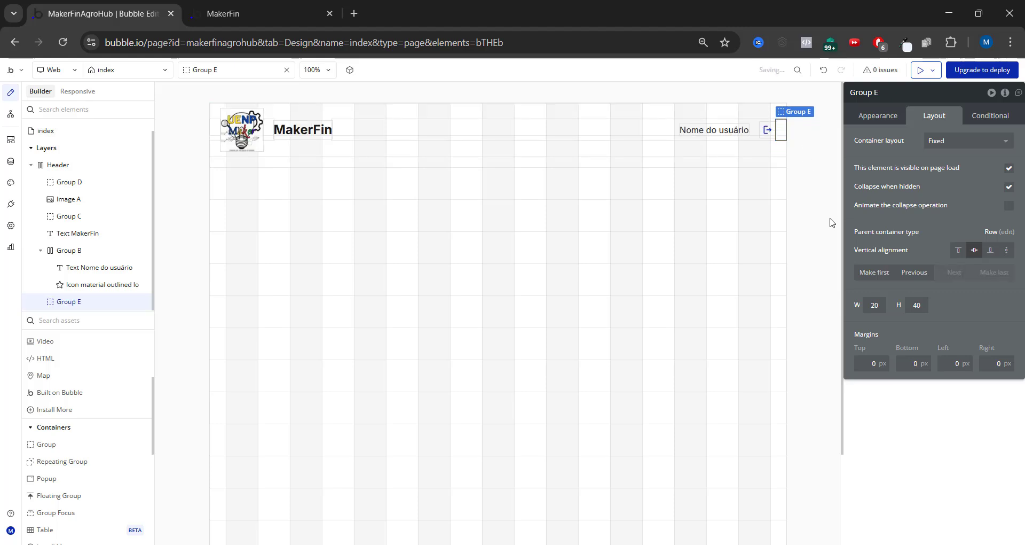
left_click(812, 146)
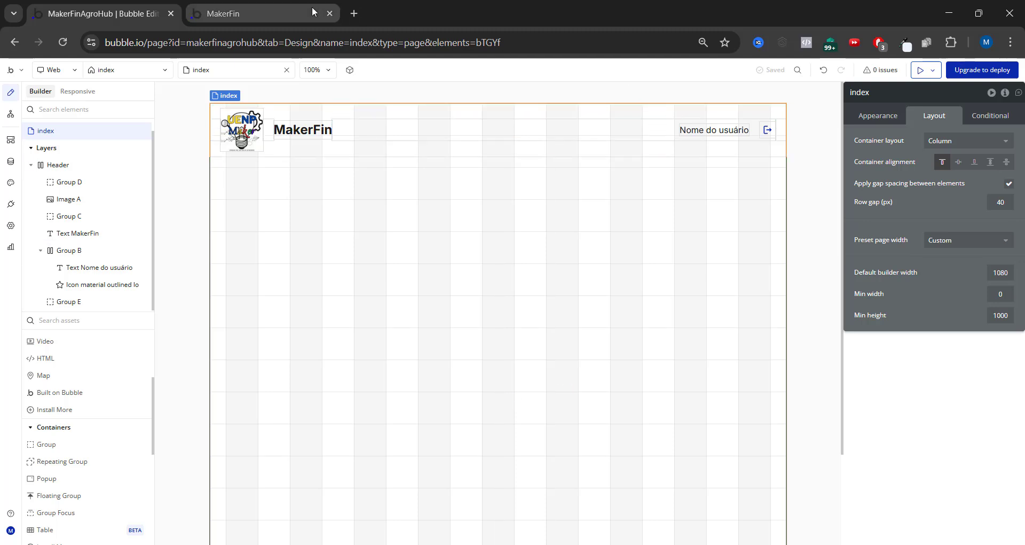
- Preview the page and check the header's side spacing and the gap before the logout icon
left_click(240, 14)
left_click(776, 80)
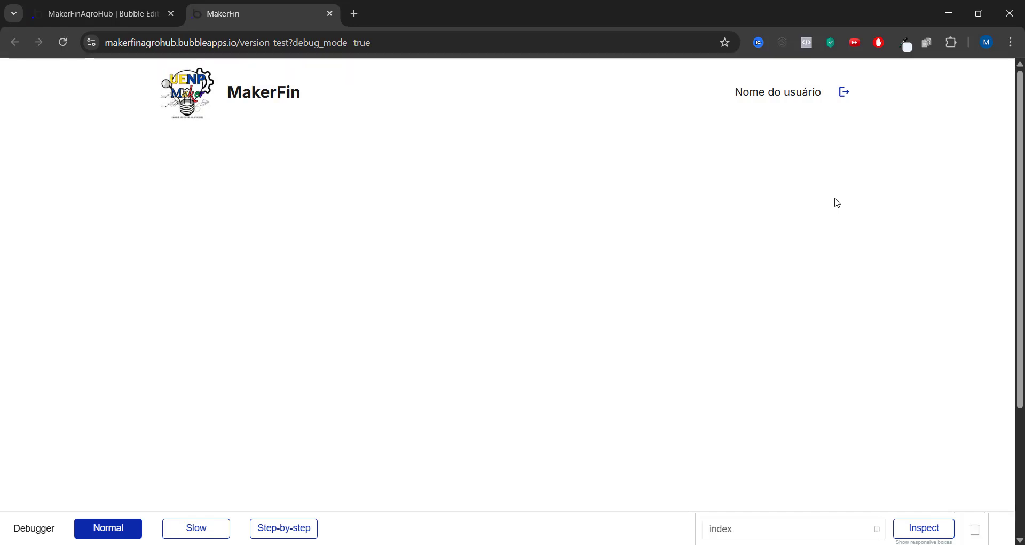
left_click(107, 13)
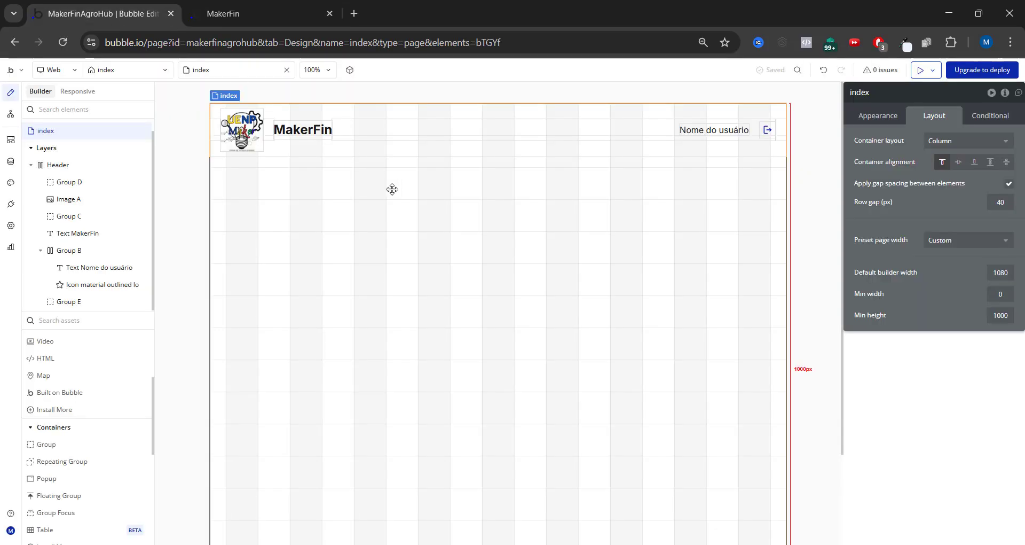